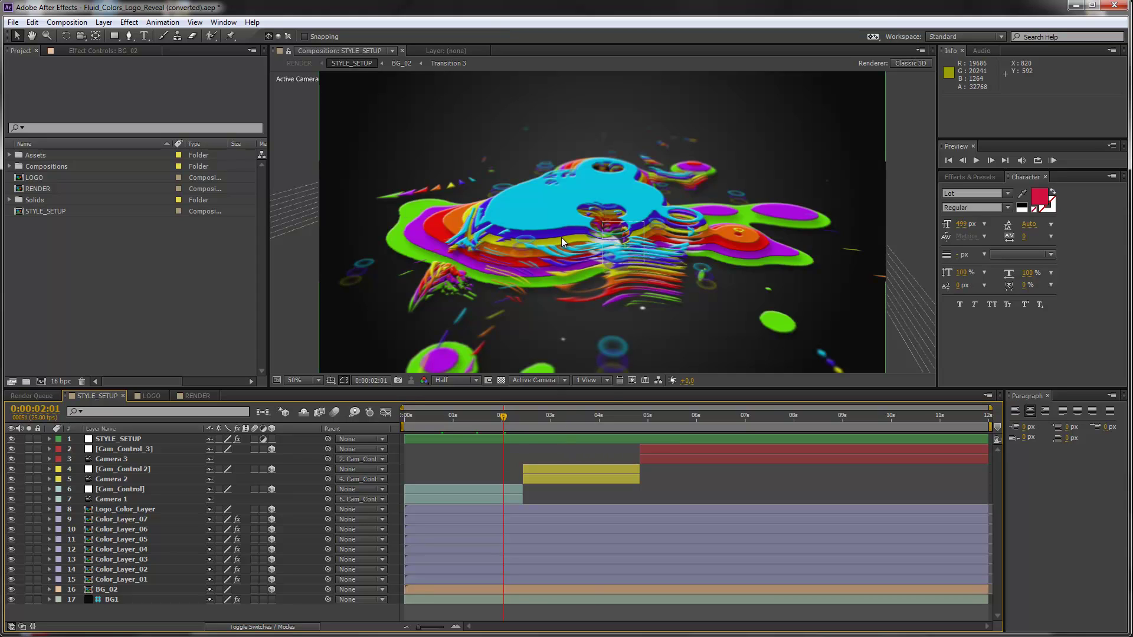
Preview STYLE_SETUP at 0:00:03:16, view its colour and seed settings, then jump to 0:00:09:12
click(581, 417)
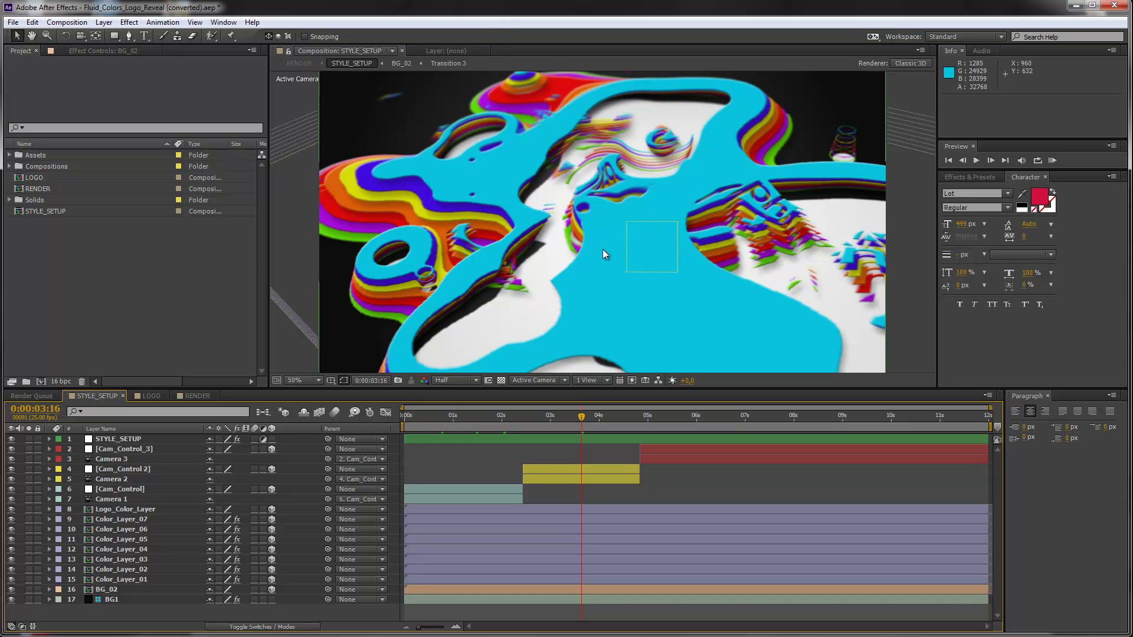
click(118, 439)
click(142, 52)
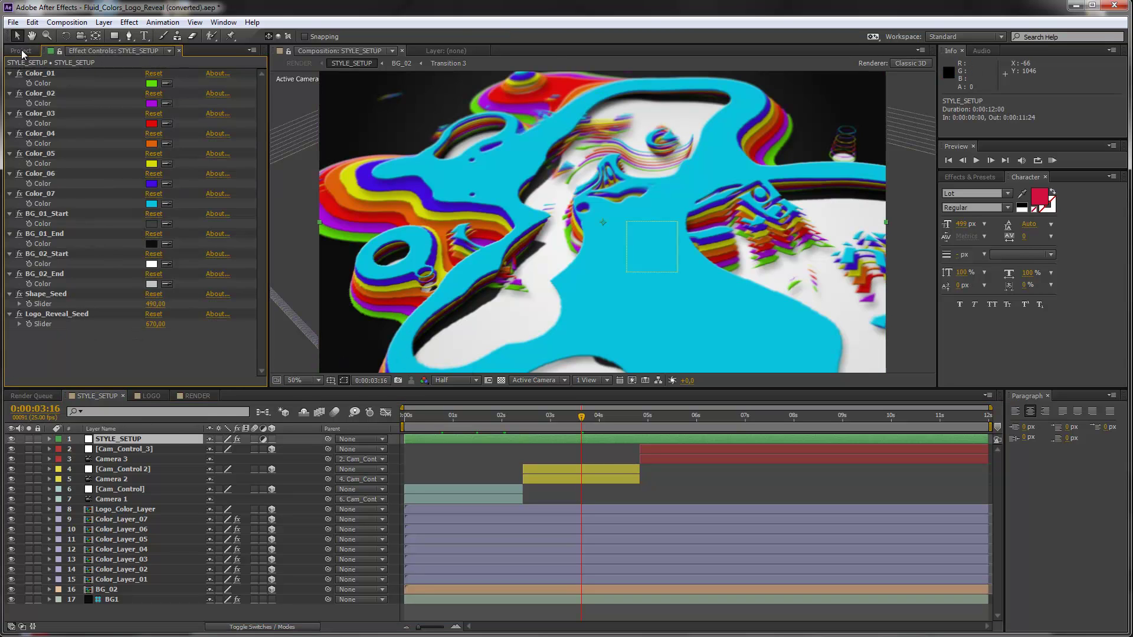
click(22, 52)
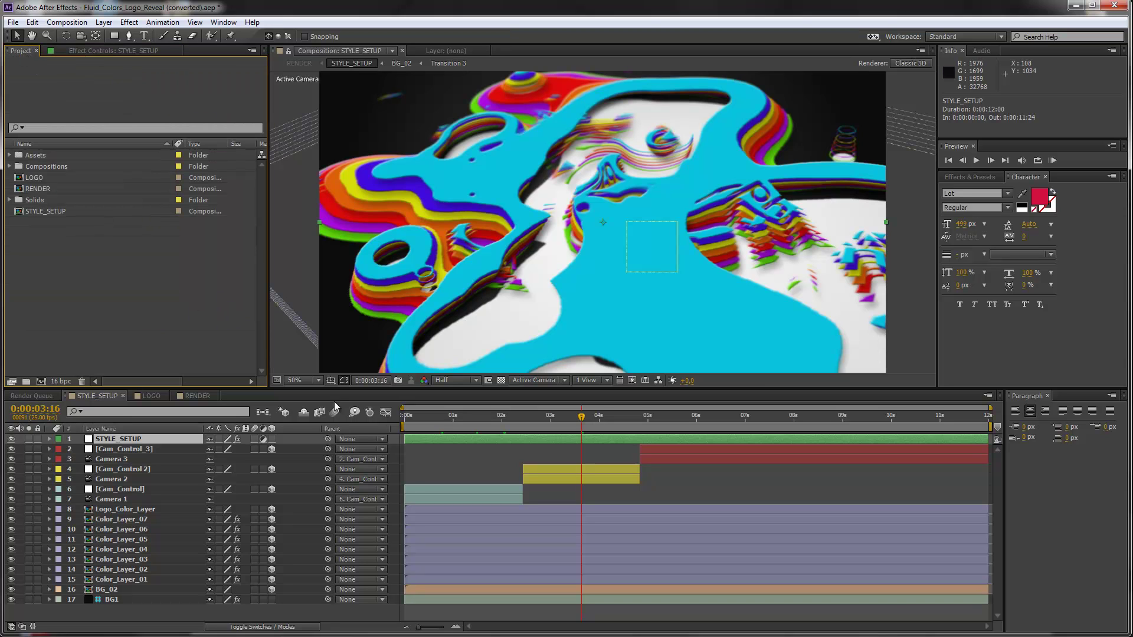
click(866, 413)
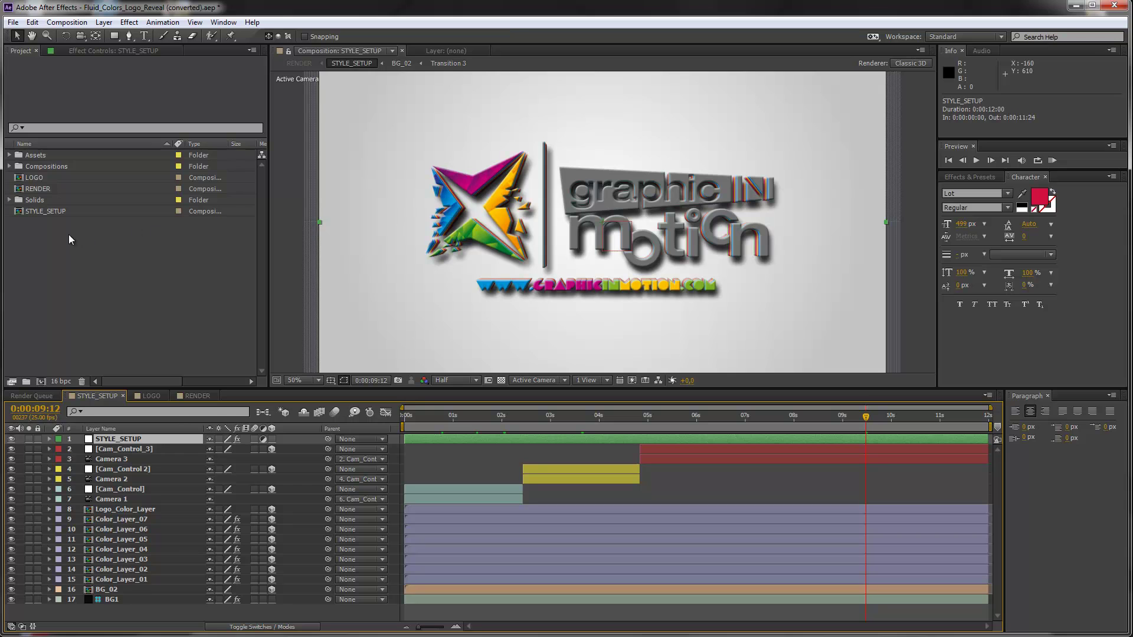
Import the Logo_Envato_3.ai vector file into the project panel
click(13, 22)
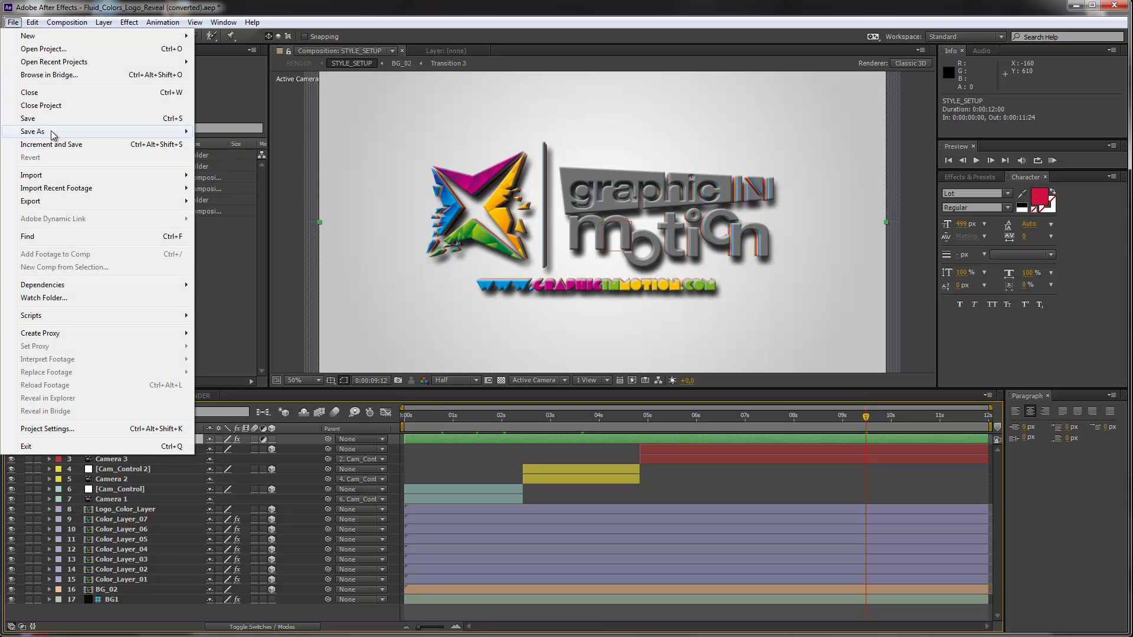
mouse_move(54, 175)
click(207, 176)
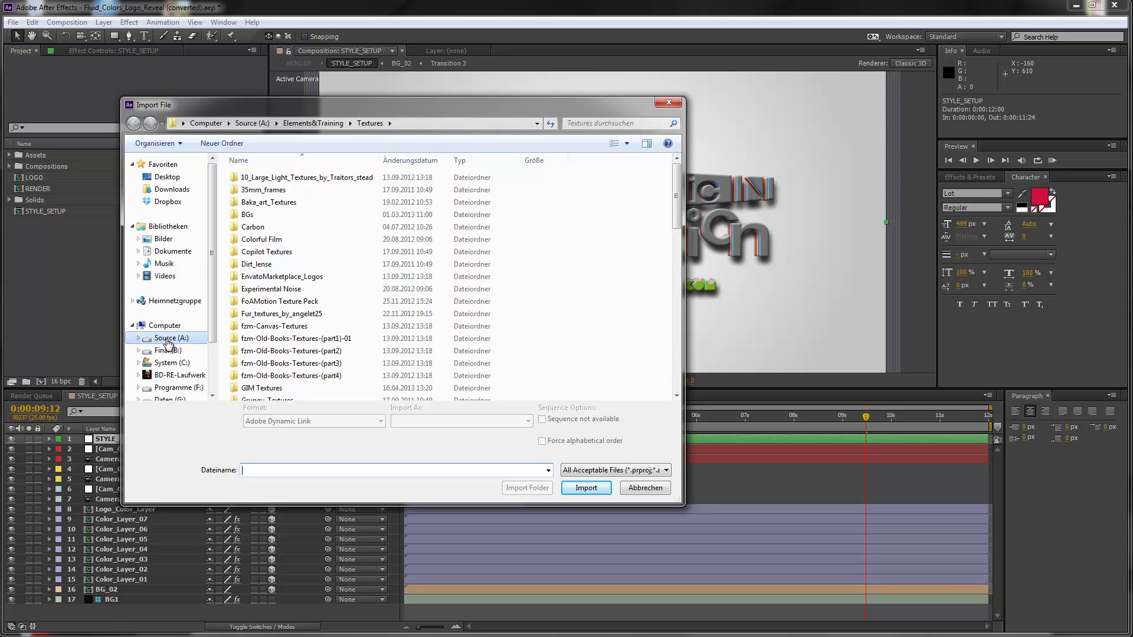
scroll(255, 321, down, 5)
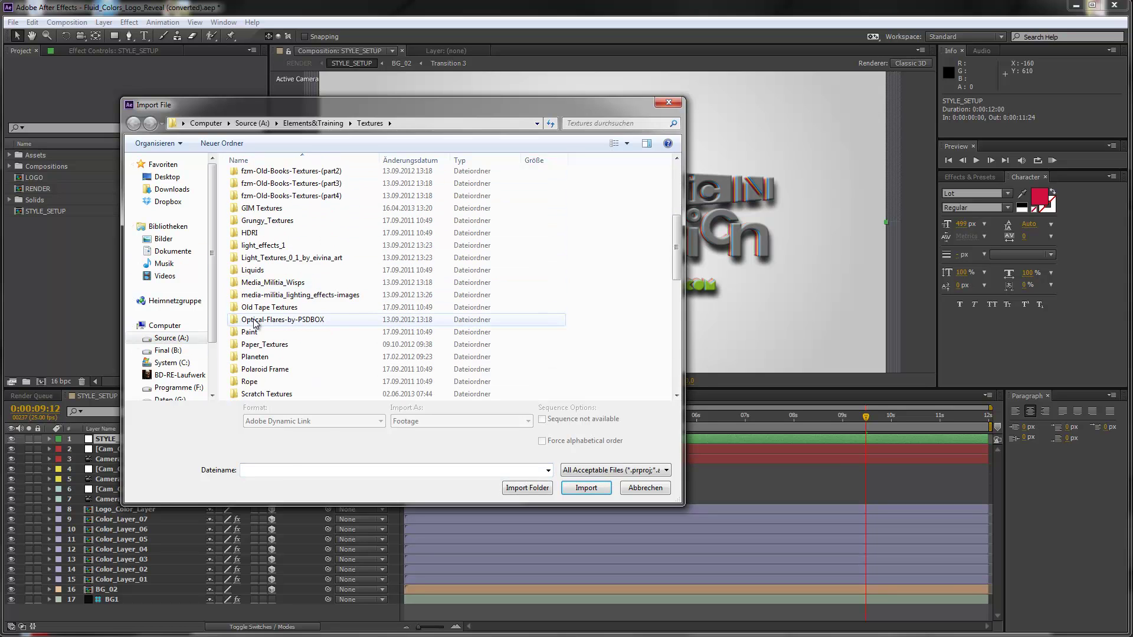
scroll(254, 324, down, 5)
click(260, 349)
click(586, 488)
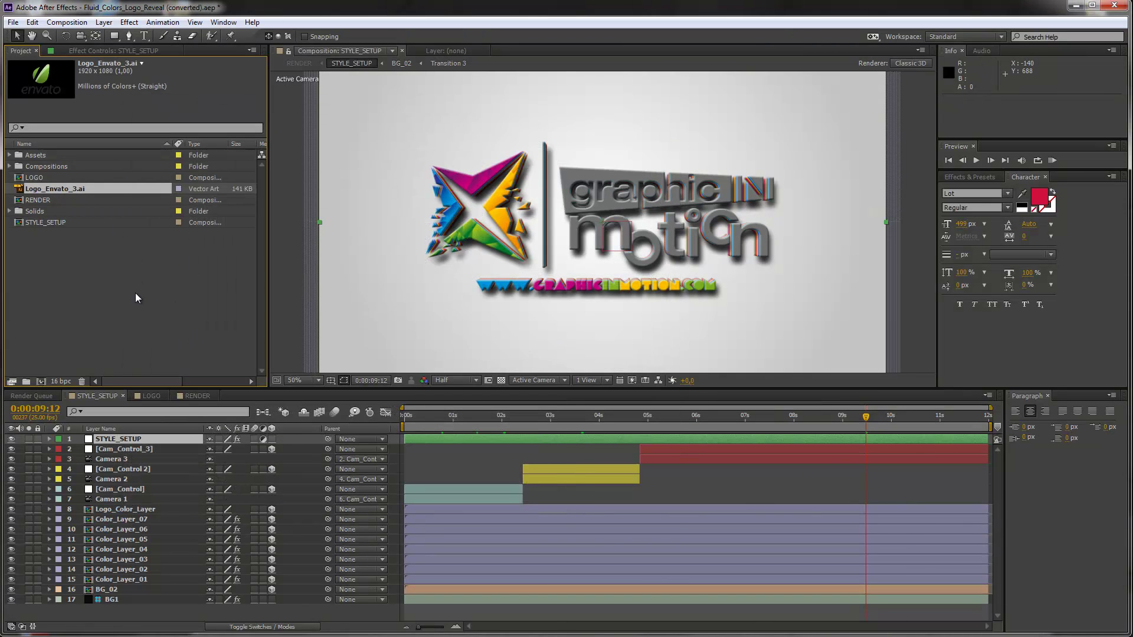
Add Logo_Envato_3.ai as a layer in the LOGO composition, then view the RENDER composition
click(147, 396)
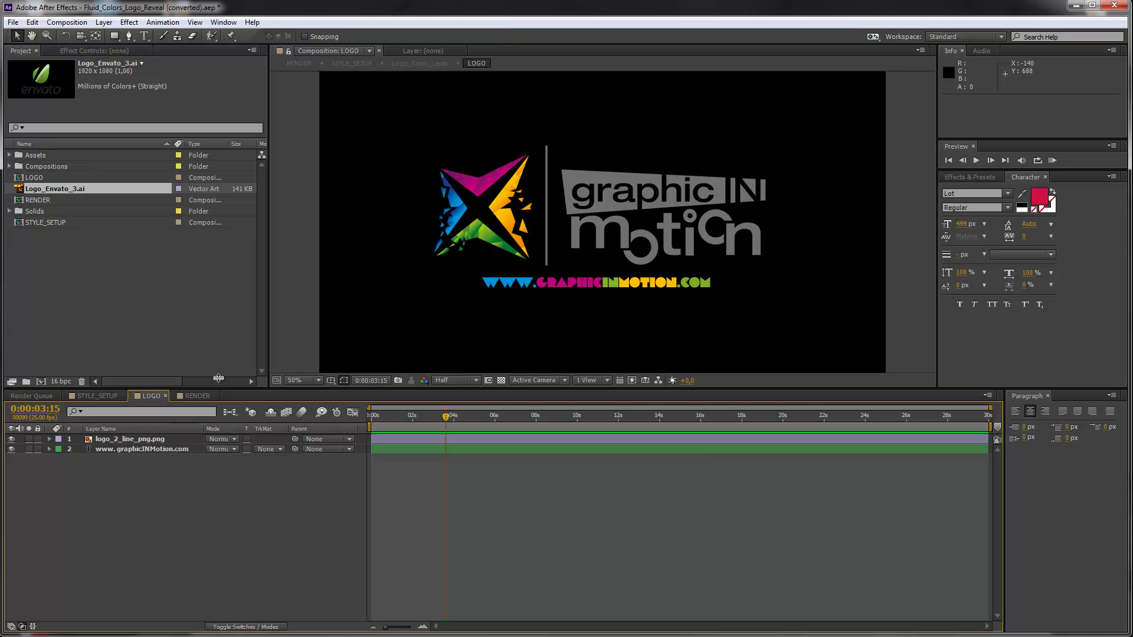
drag(59, 189, 134, 441)
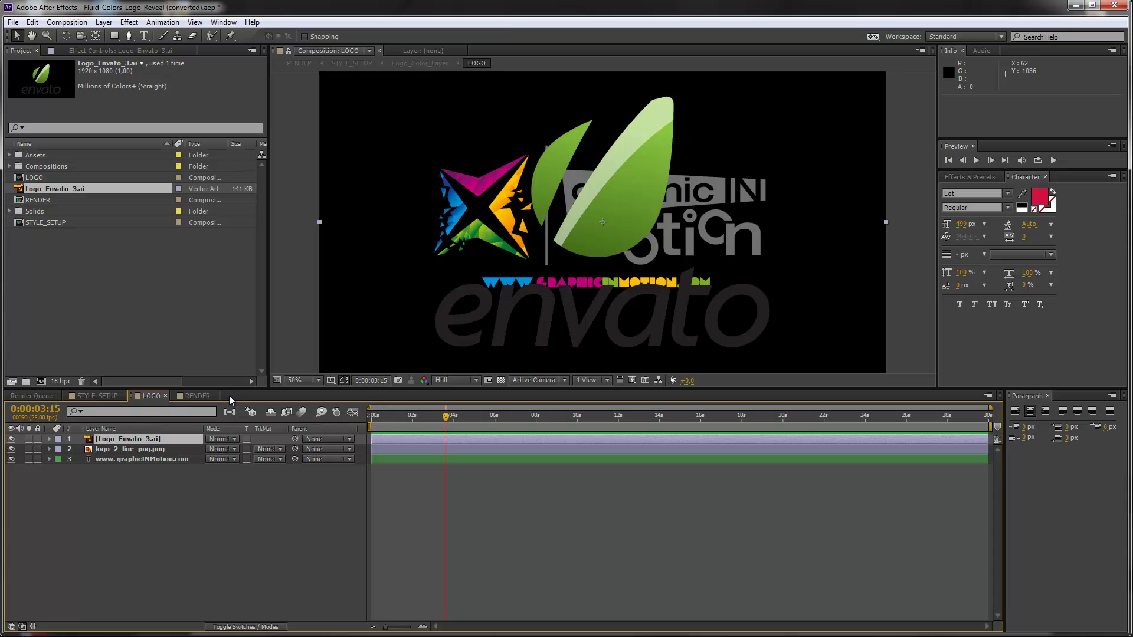
click(206, 395)
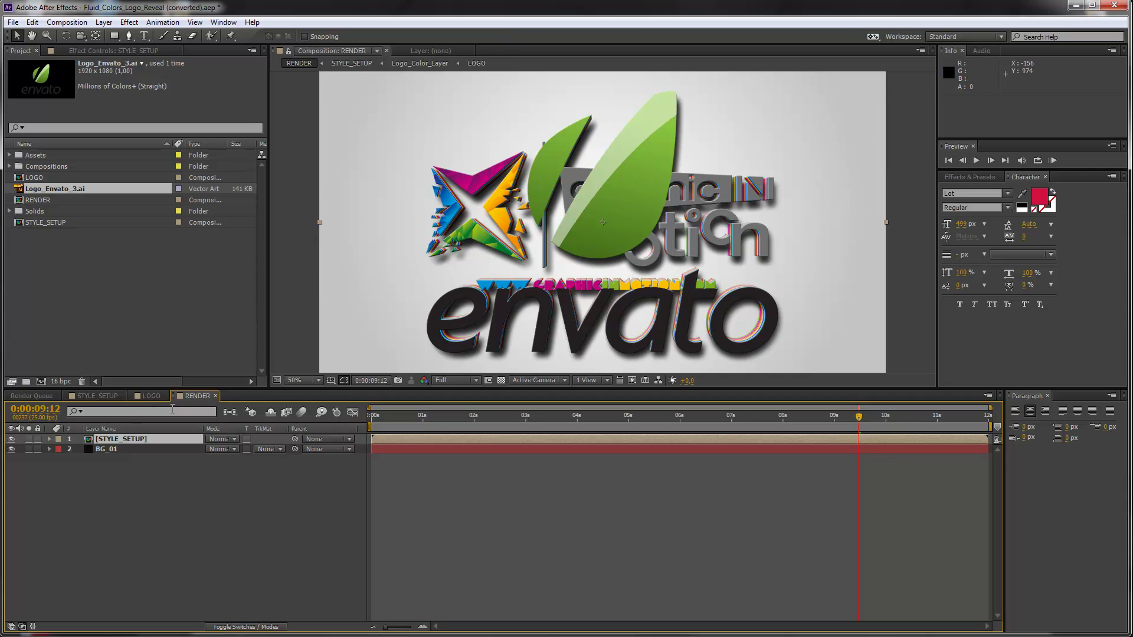
In the nested LOGO composition, scale the Envato logo to 72% and move it higher
double_click(681, 178)
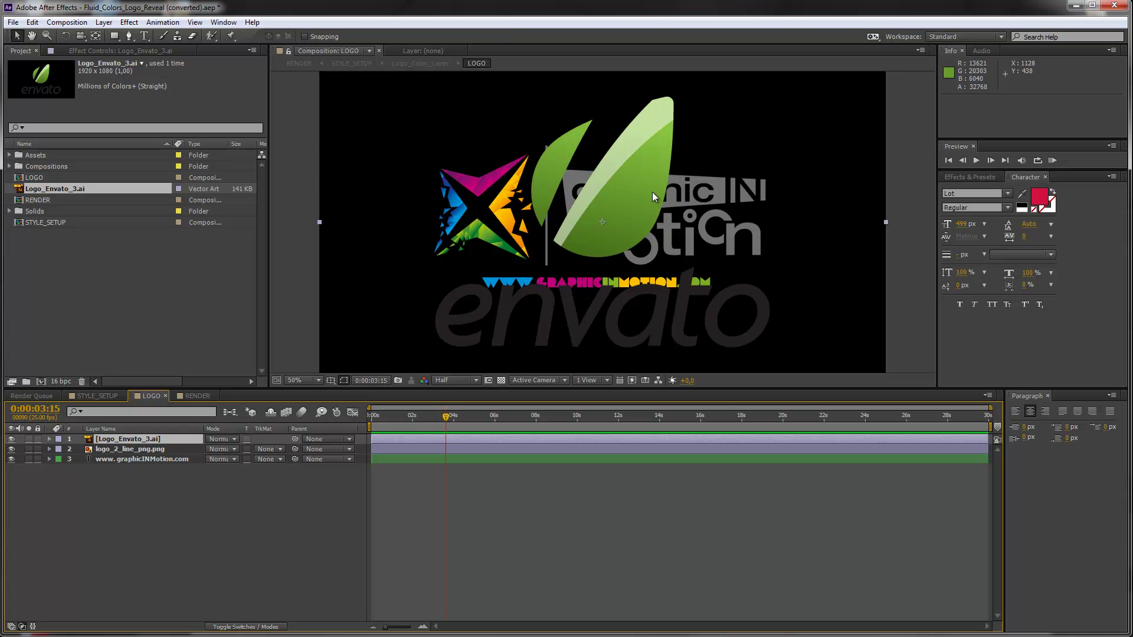
key(s)
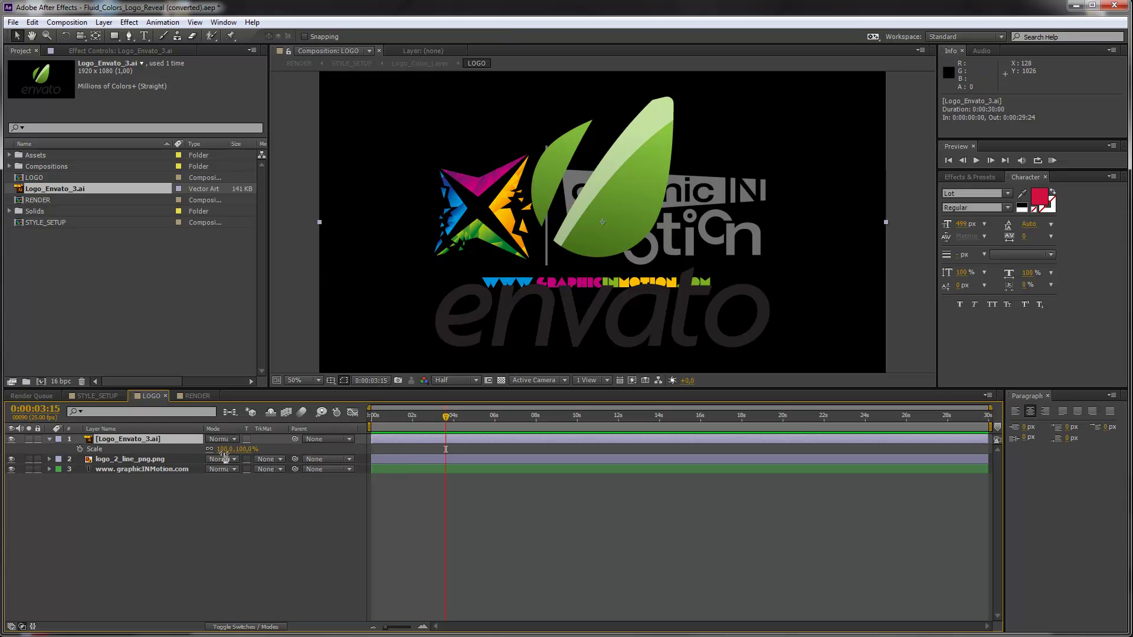
drag(226, 450, 207, 449)
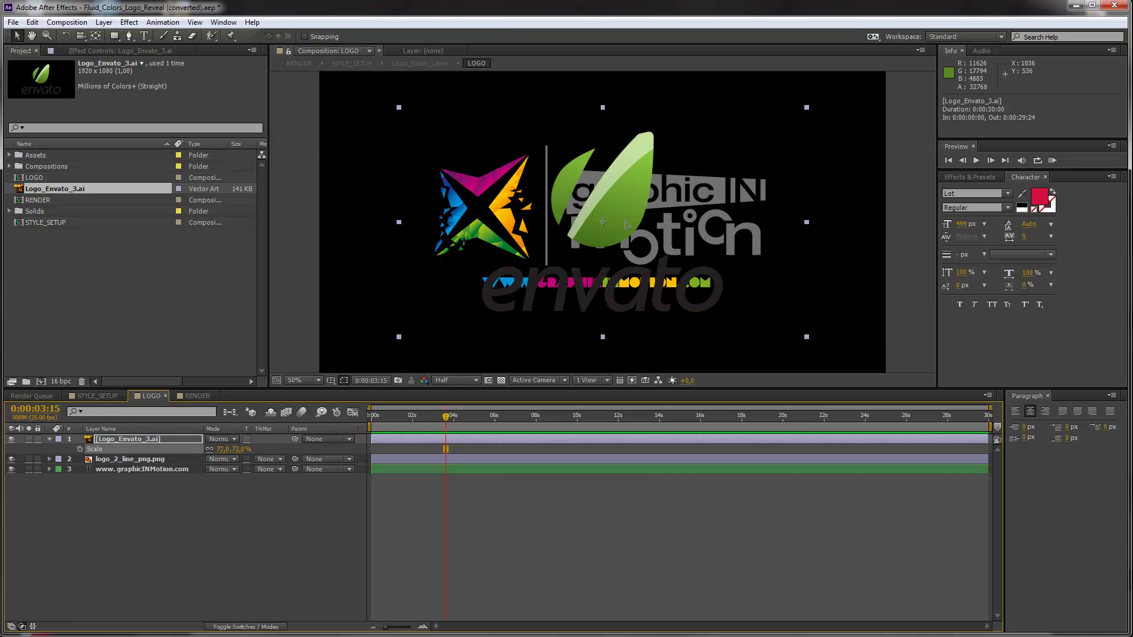
drag(627, 224, 627, 206)
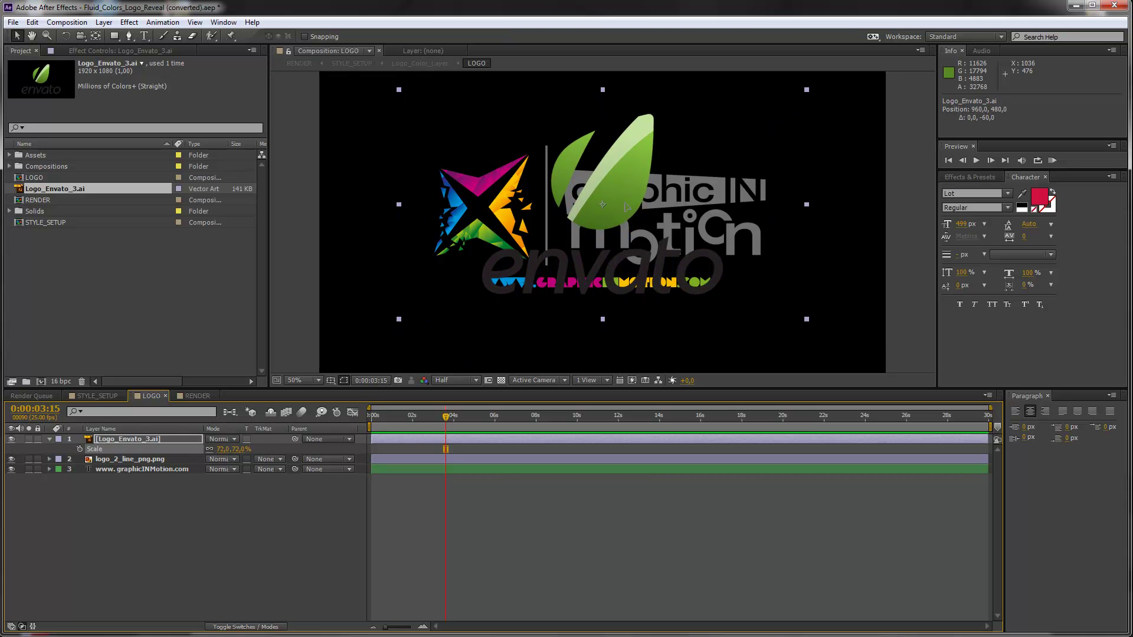
Hide the logo_2_line_png.png layer and move it below the URL text layer
click(109, 460)
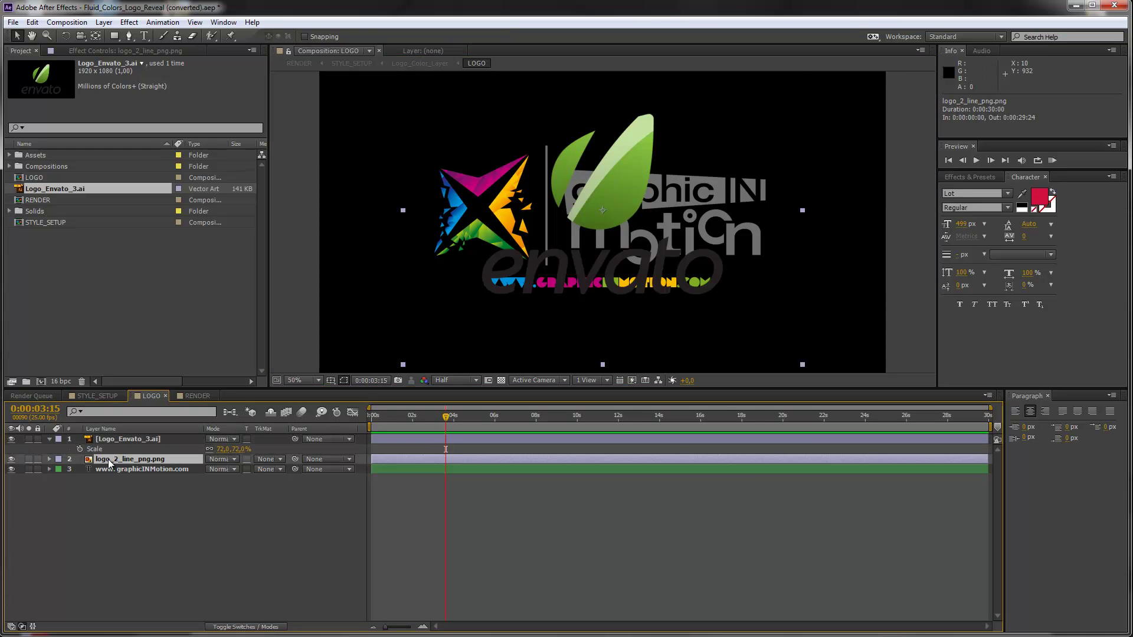
click(12, 459)
drag(147, 462, 144, 475)
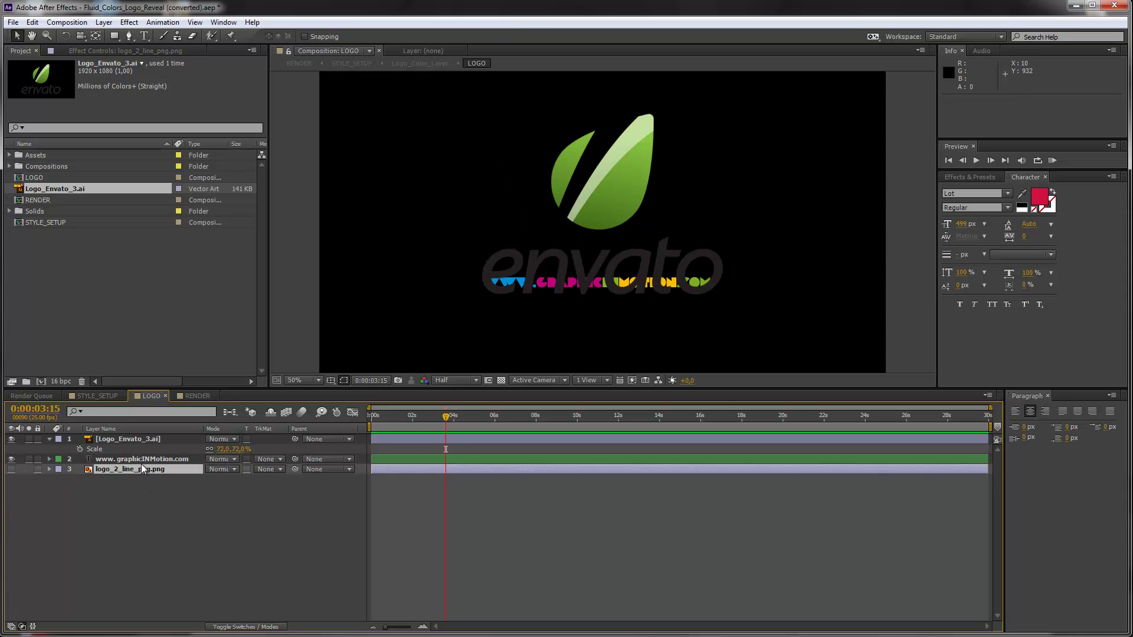
Nudge the URL text down and replace GRAPHICINMOTION with 'envato'
click(140, 461)
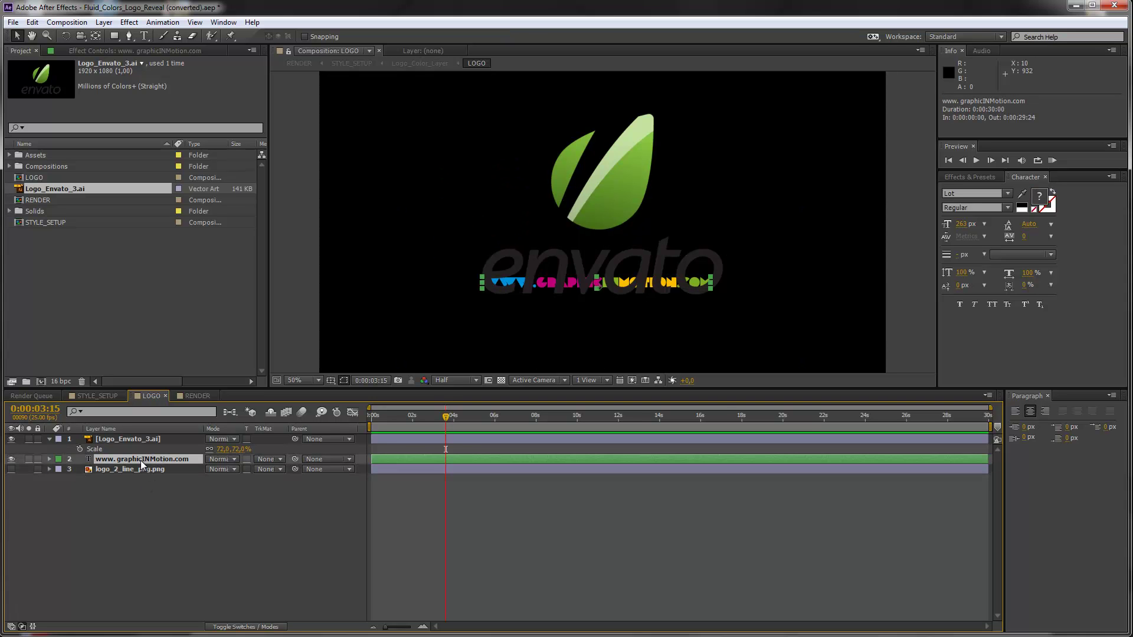
key(shift+Down)
key(shift+Down)
key(shift+Down)
key(shift+Down)
key(shift+Down)
key(shift+Down)
key(shift+Down)
key(shift+Down)
key(shift+Down)
key(shift+Down)
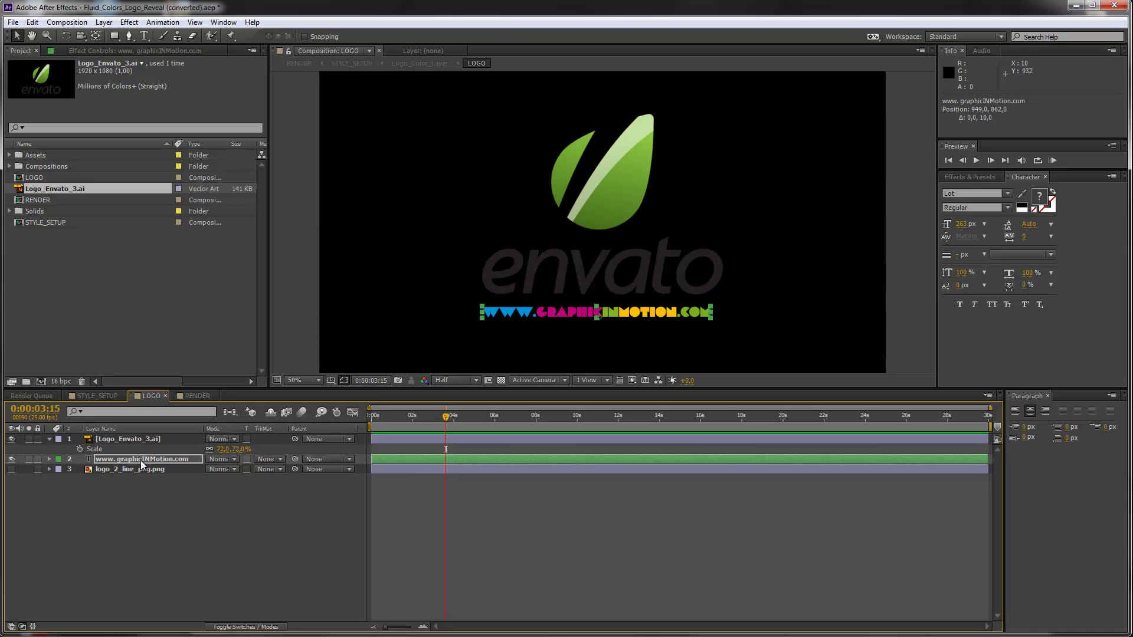
key(ctrl+t)
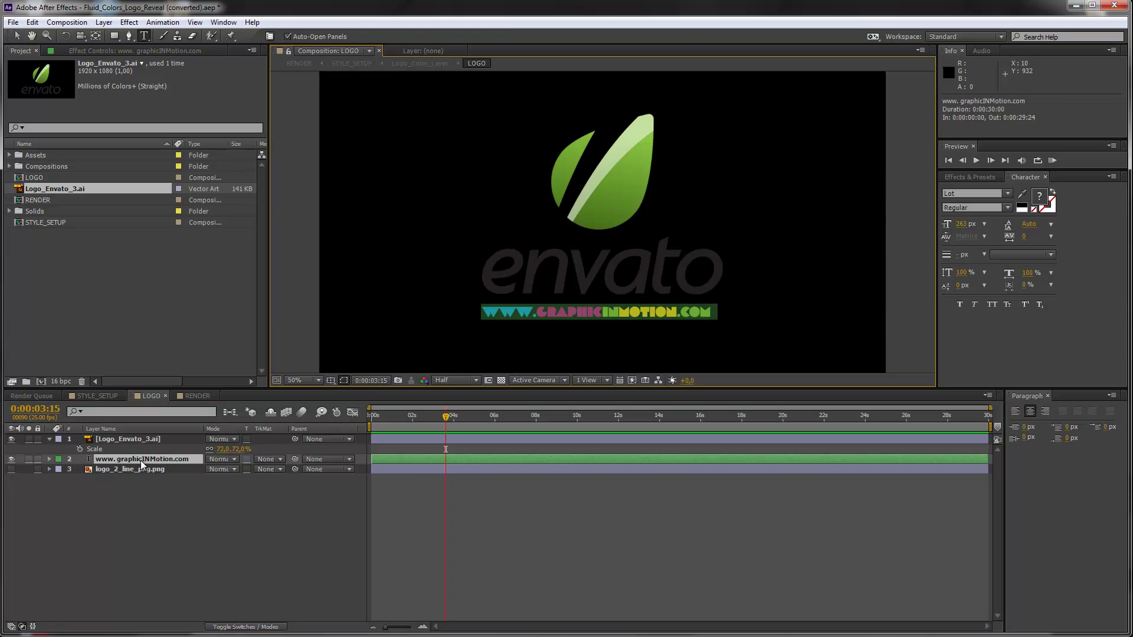
drag(541, 311, 680, 313)
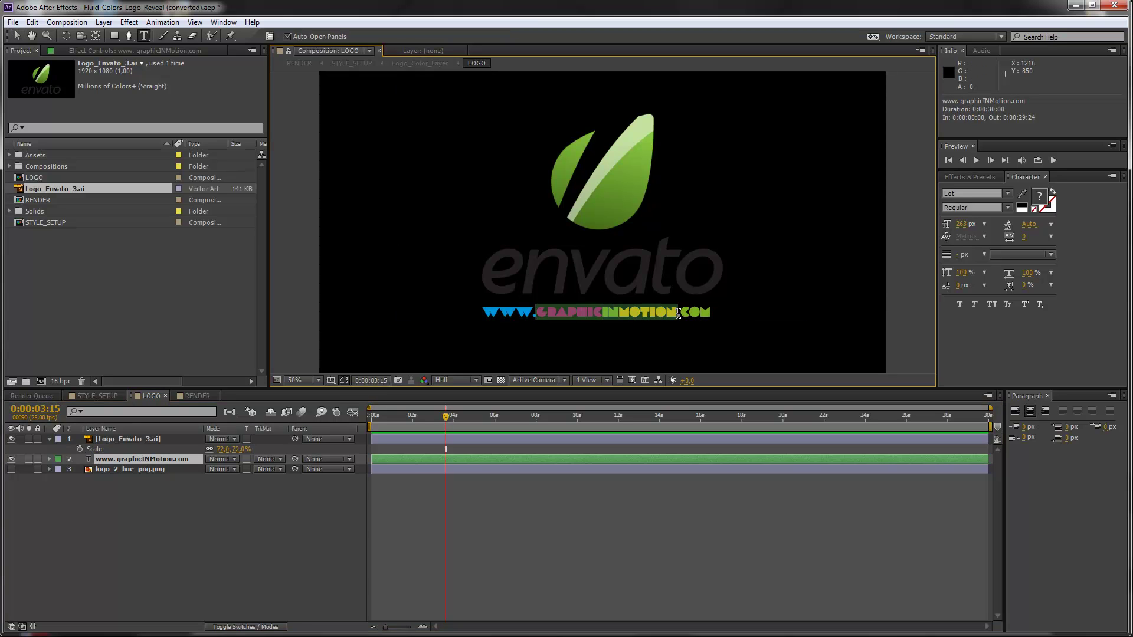
text(envato)
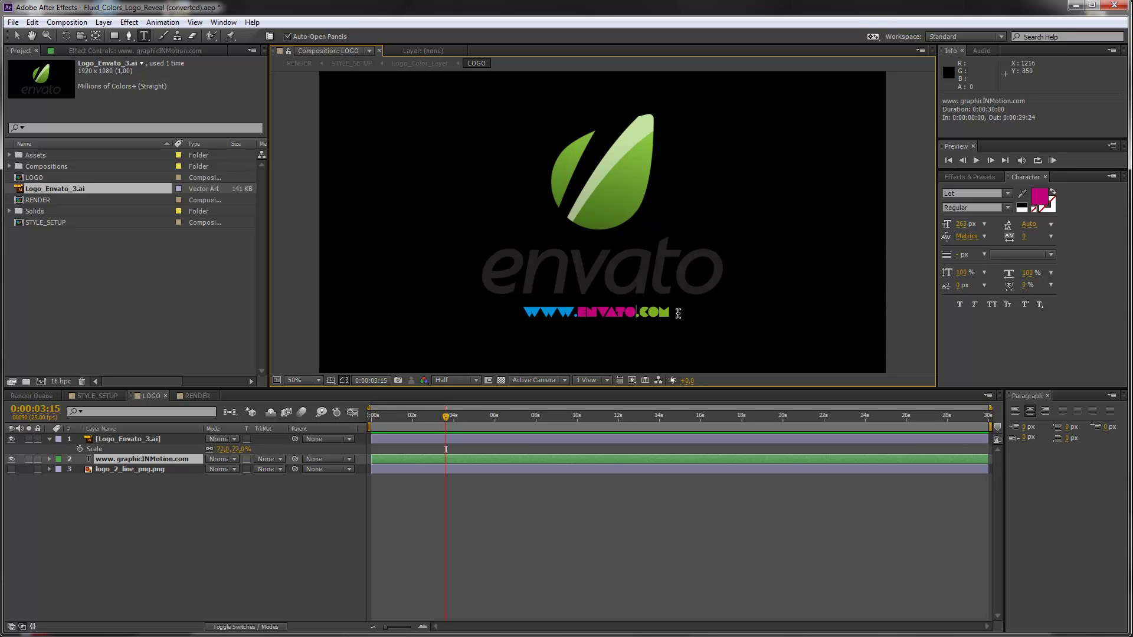
key(ctrl+a)
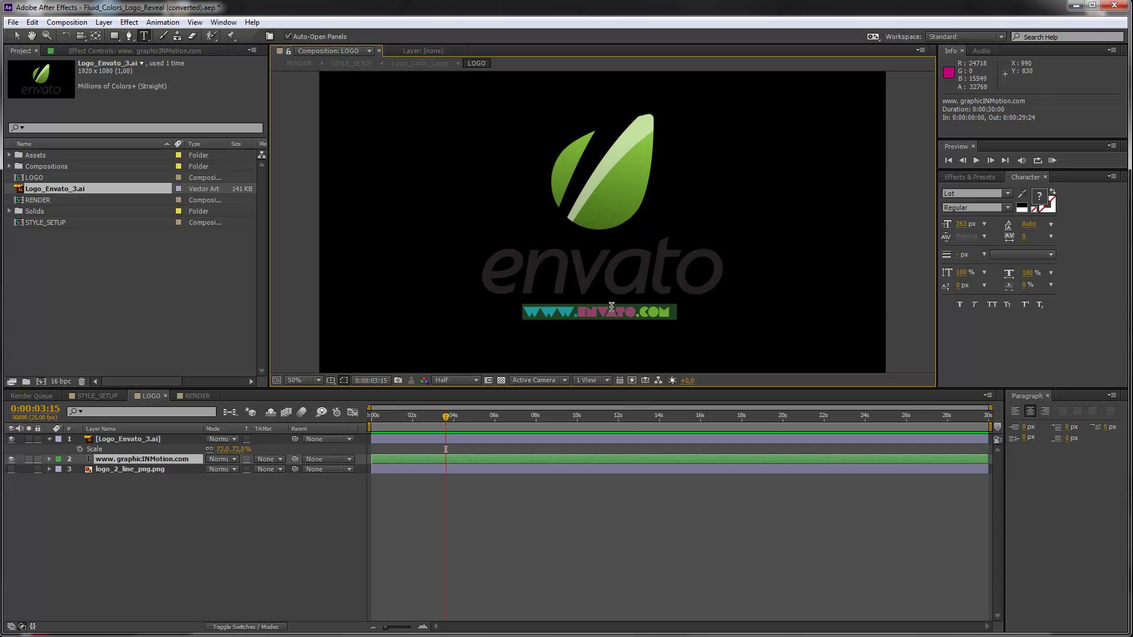
Colour the URL text with the Envato wordmark's grey and nudge it lower
click(1022, 194)
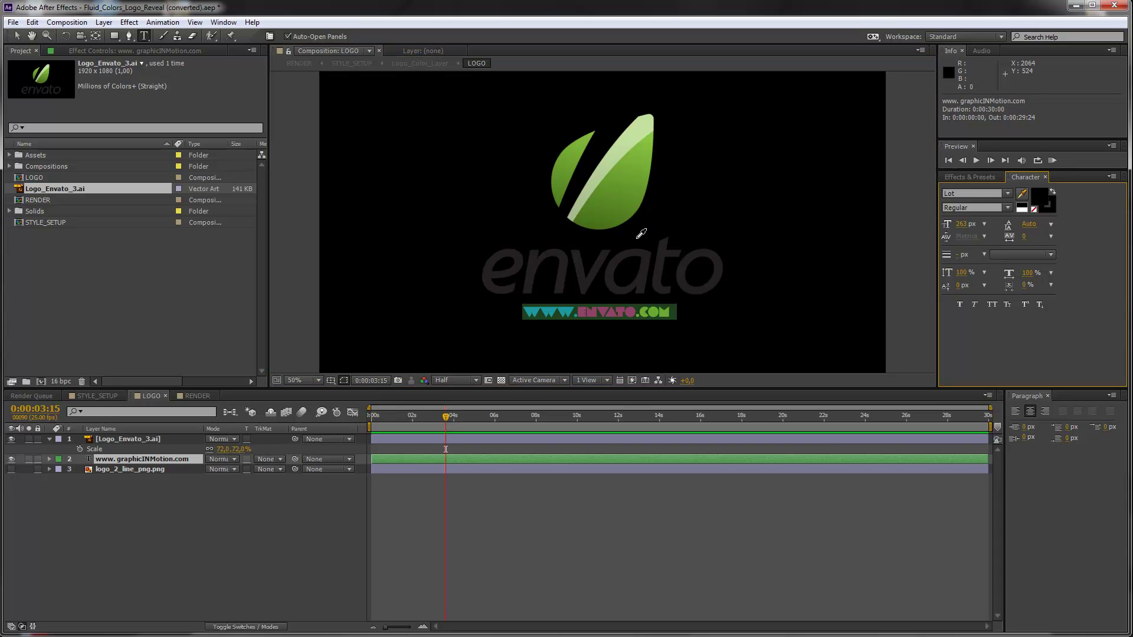
click(605, 256)
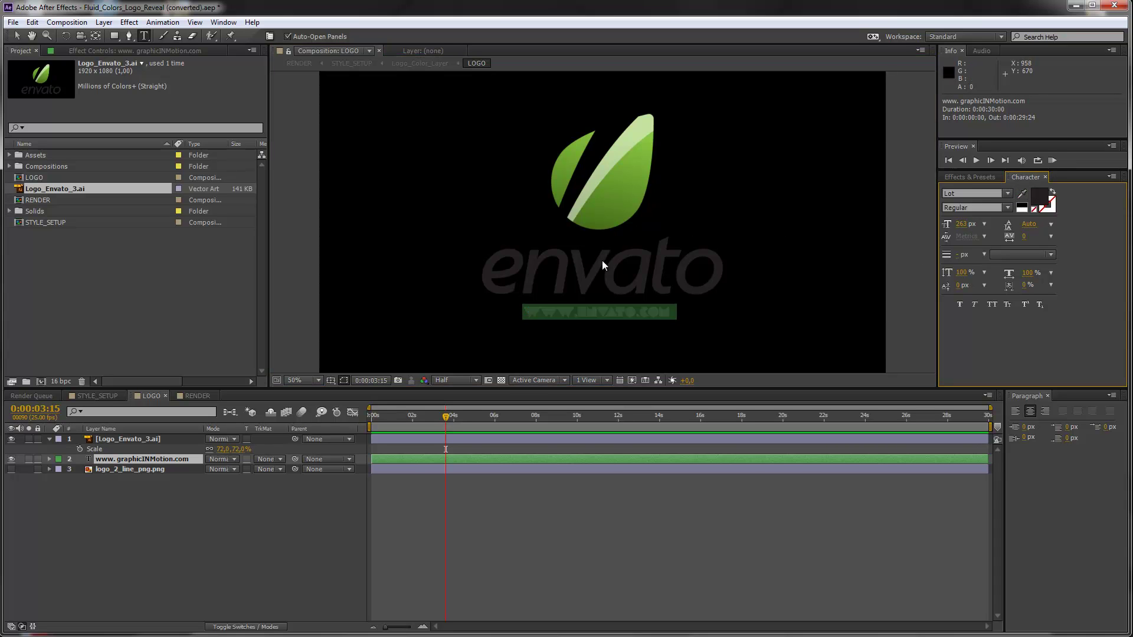
click(171, 441)
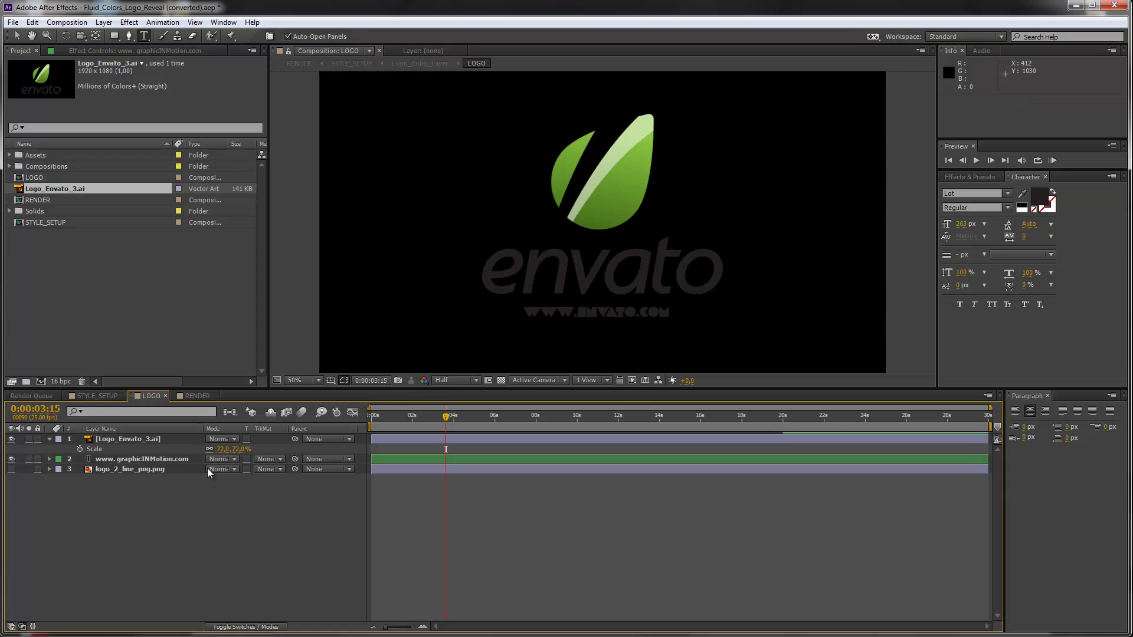
click(168, 460)
key(shift+Down)
key(shift+Down)
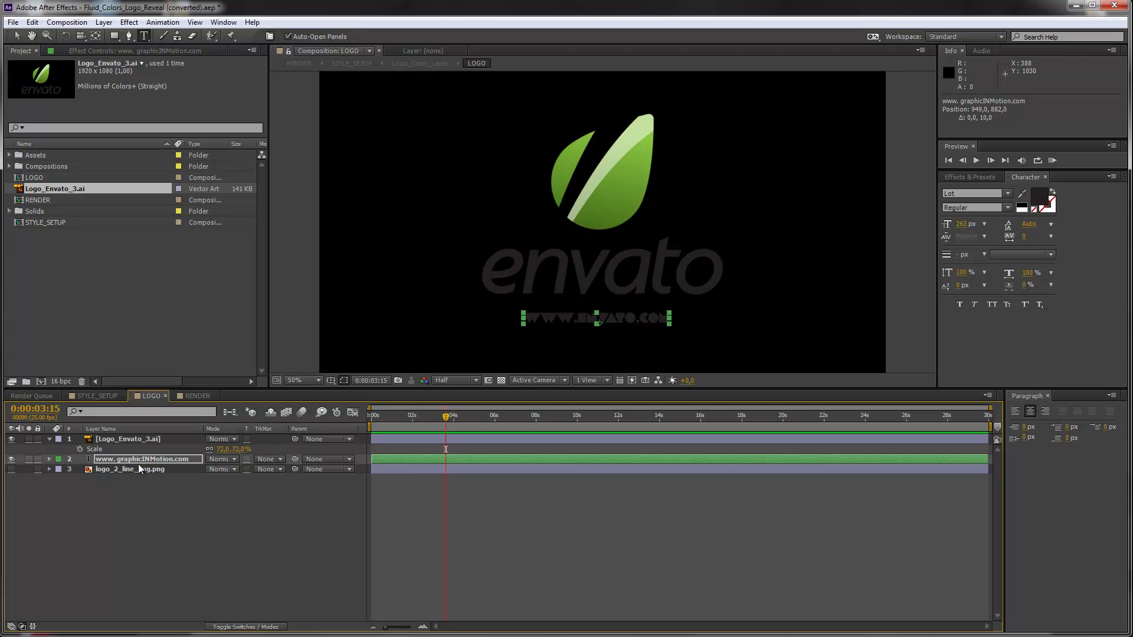
click(140, 462)
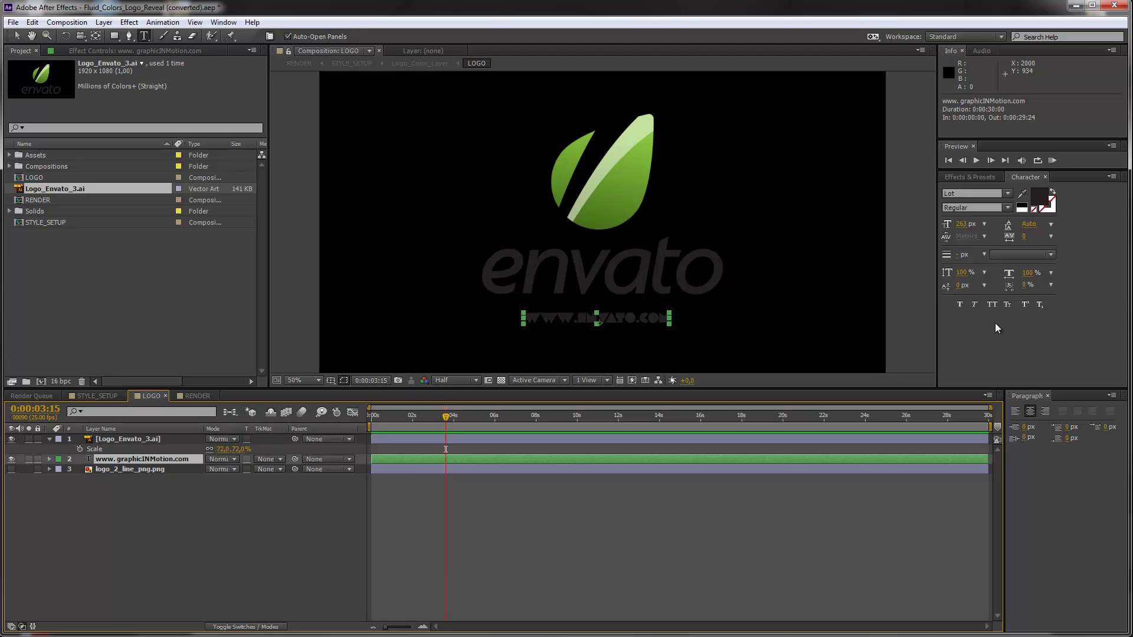
Enlarge the URL text's font size, fine-tune its position, and set the font to Arial
drag(962, 224, 1051, 222)
click(147, 463)
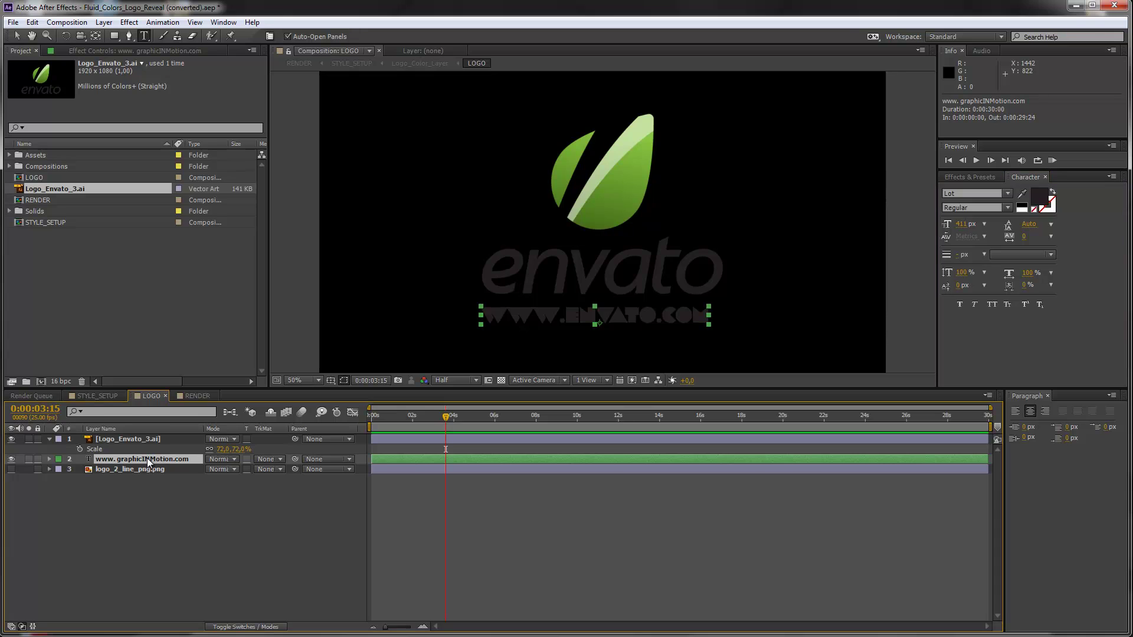
key(shift+Up)
key(shift+Down)
key(shift+Down)
click(968, 193)
text(Arial)
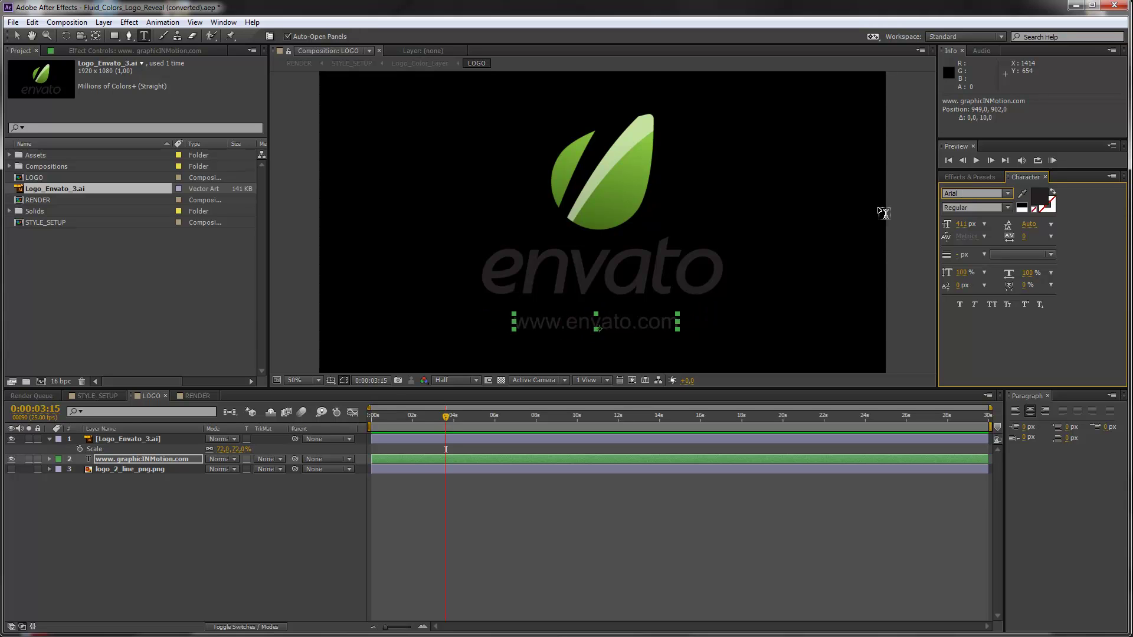
click(184, 499)
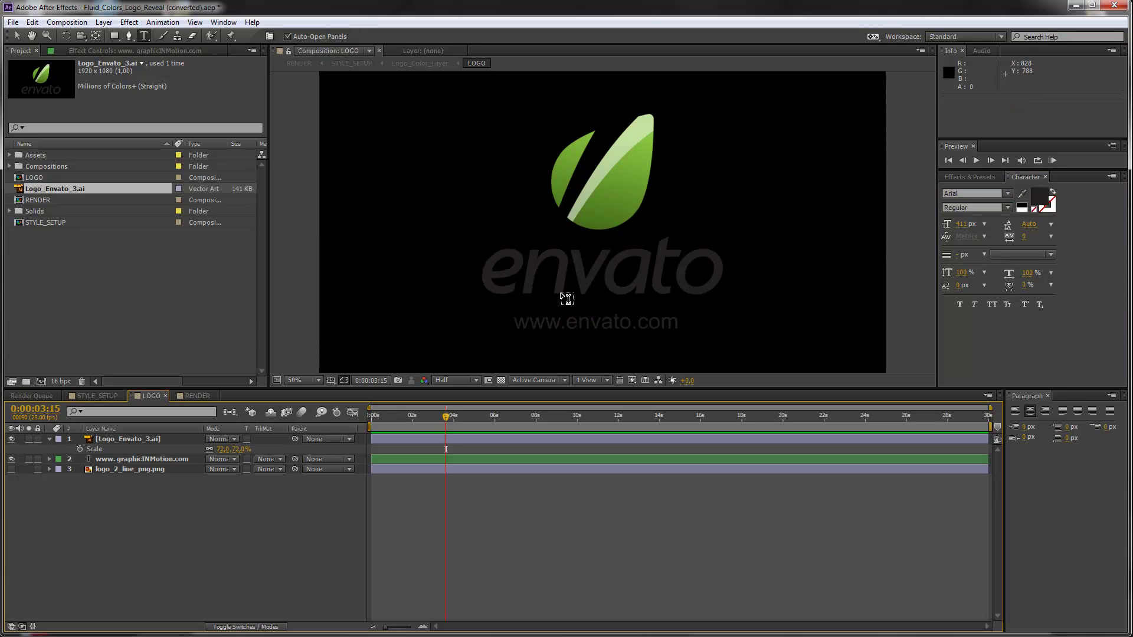
In RENDER, preview frames at about 0:00:02:00, 0:00:02:24 and 0:00:04:16
click(206, 396)
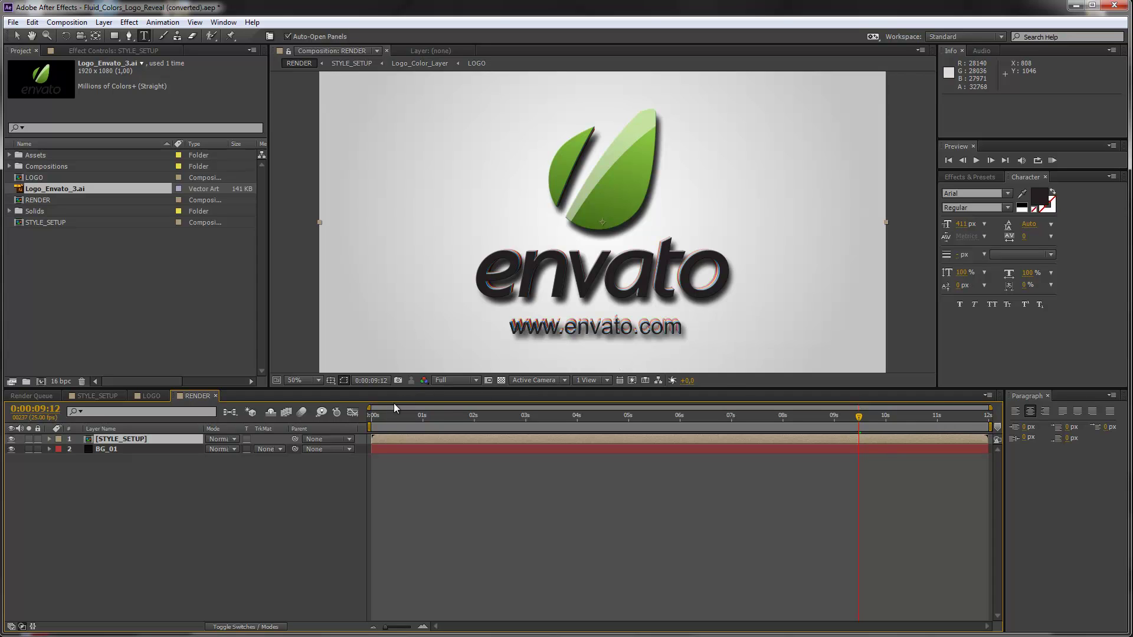
click(476, 416)
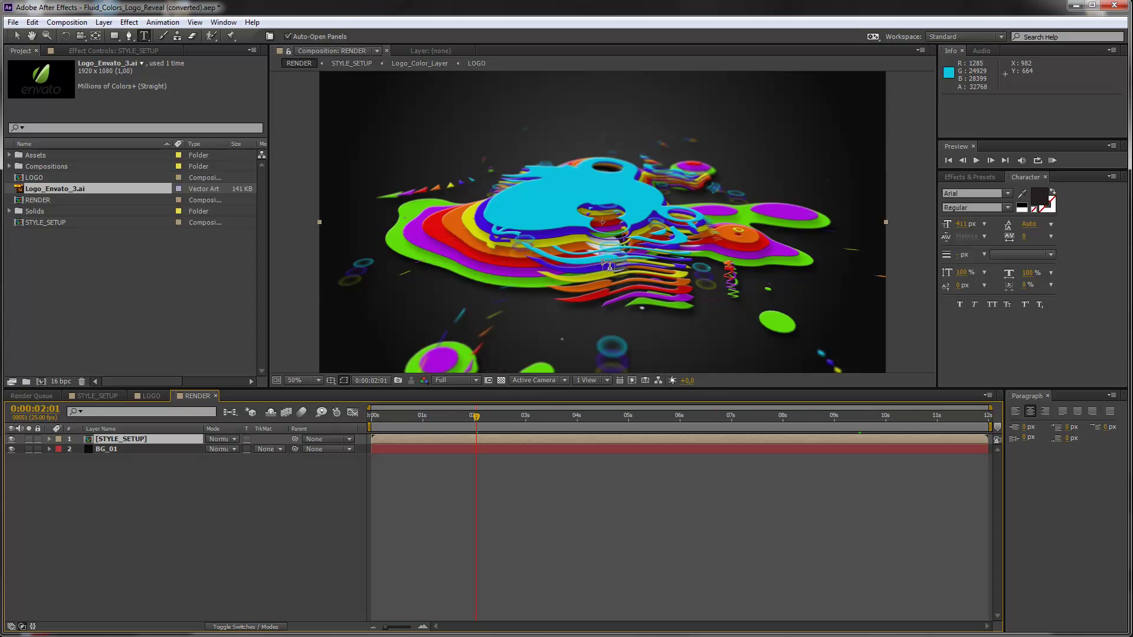
click(523, 419)
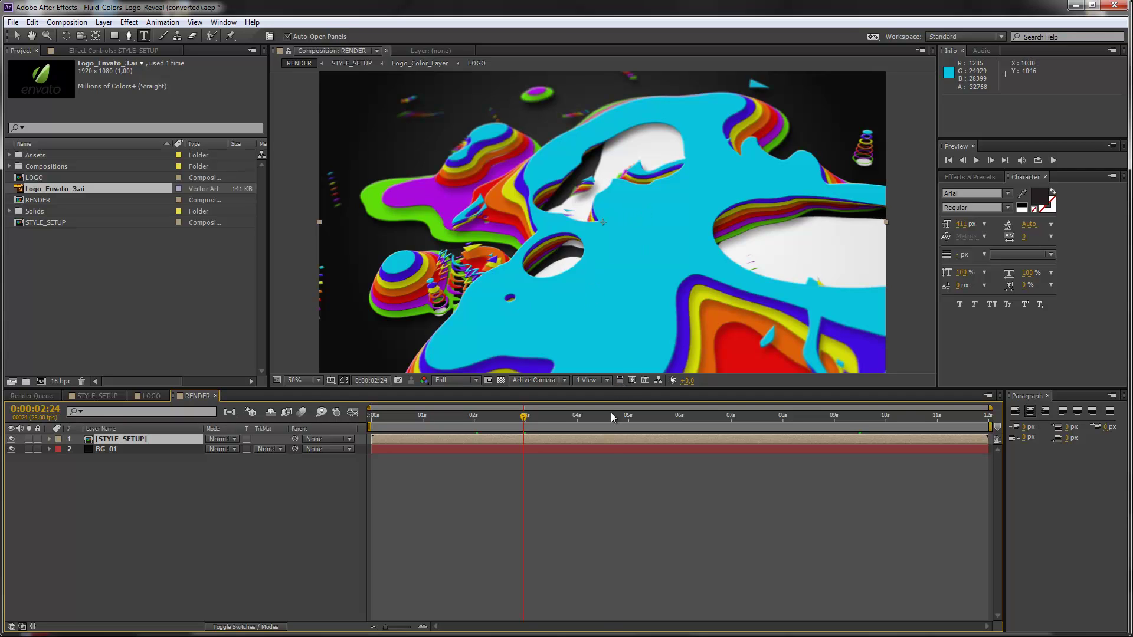
click(611, 416)
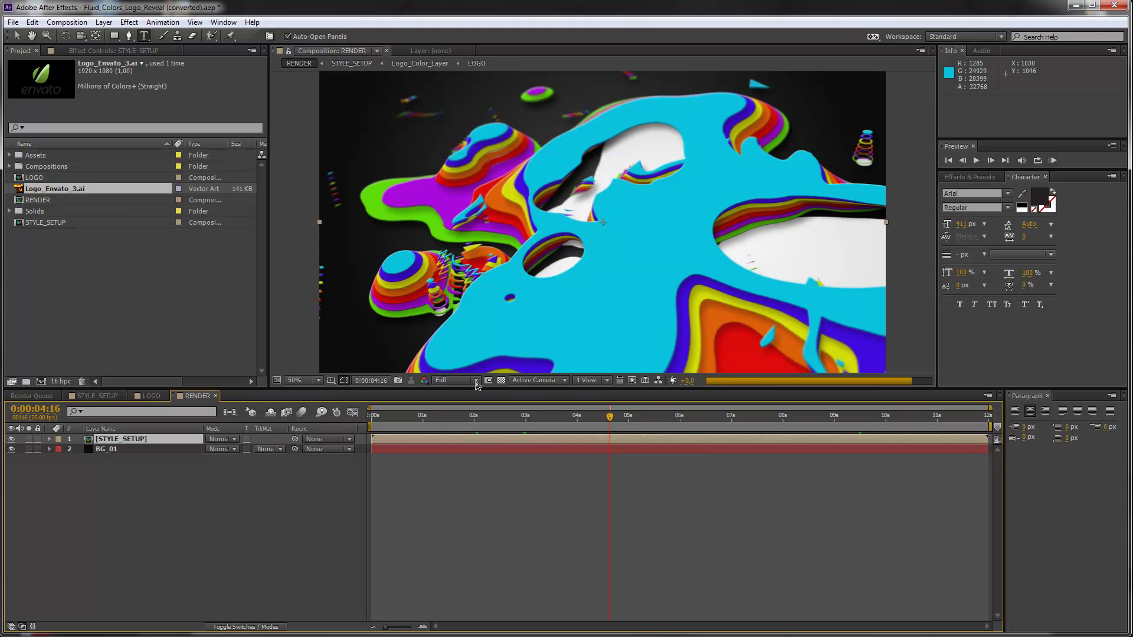
Set the preview resolution to Half and check frames at 0:00:06:14, 0:00:07:09 and 0:00:03:16
click(475, 382)
click(472, 420)
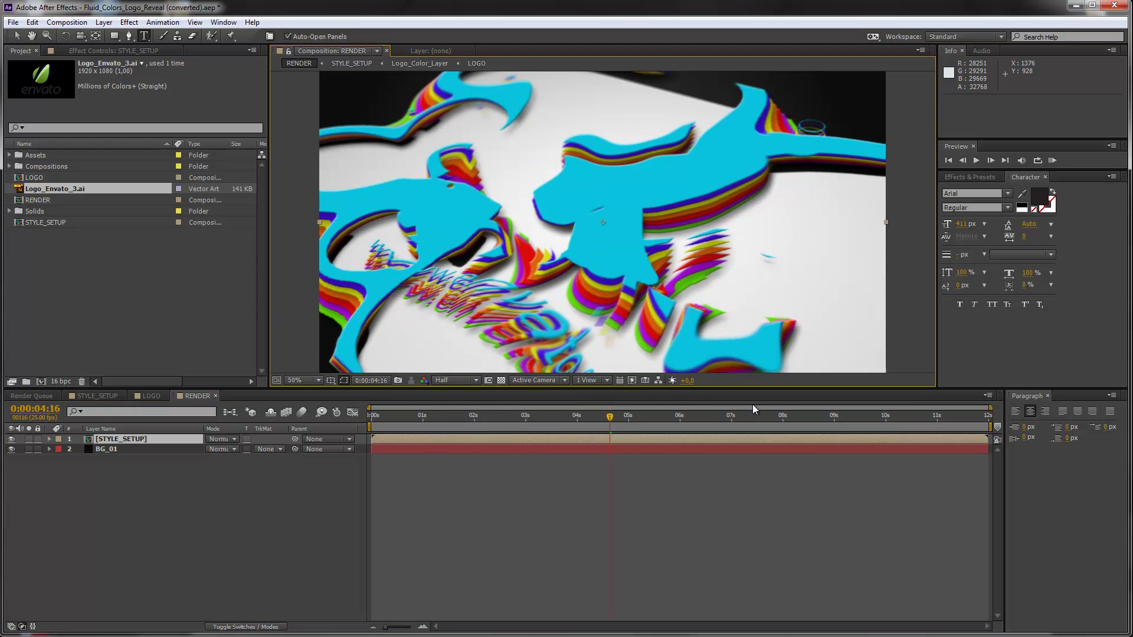
click(709, 416)
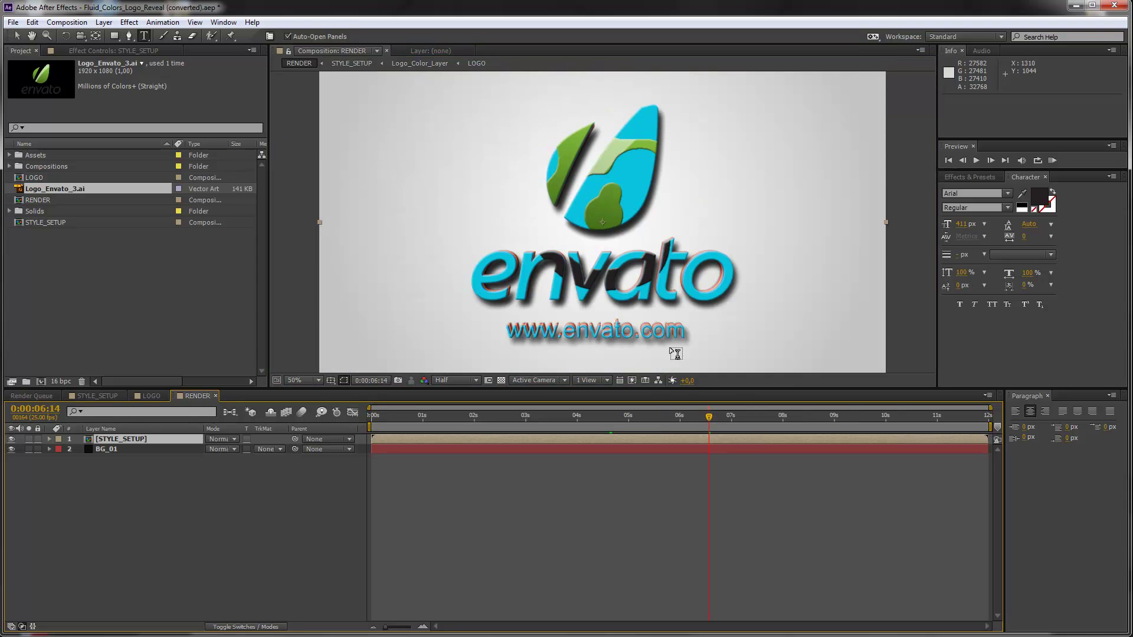
click(750, 416)
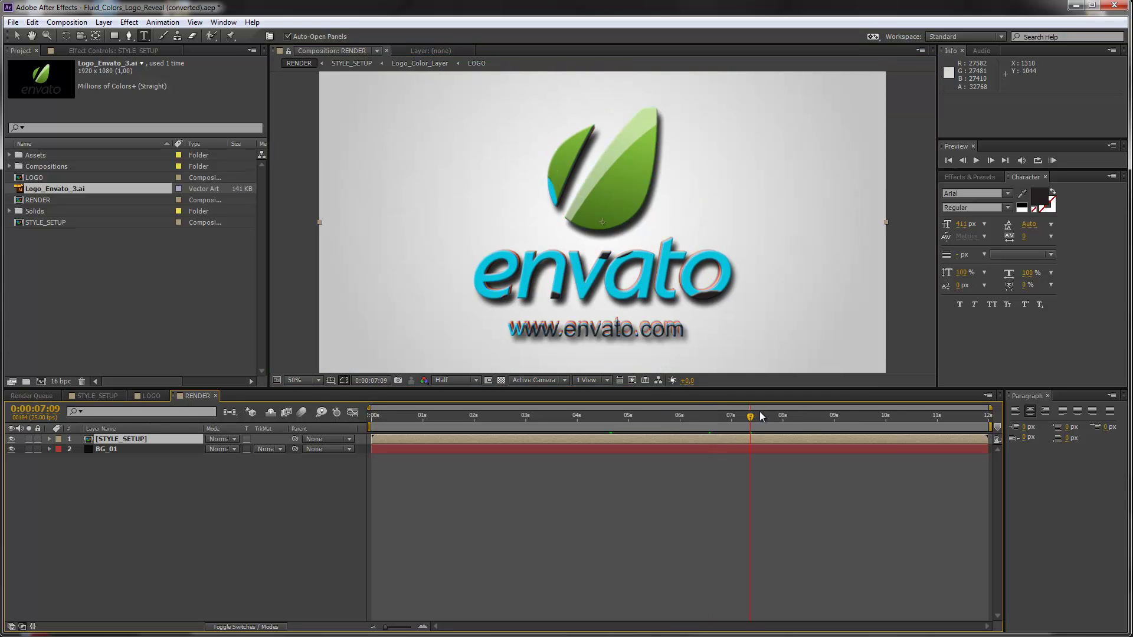
click(558, 418)
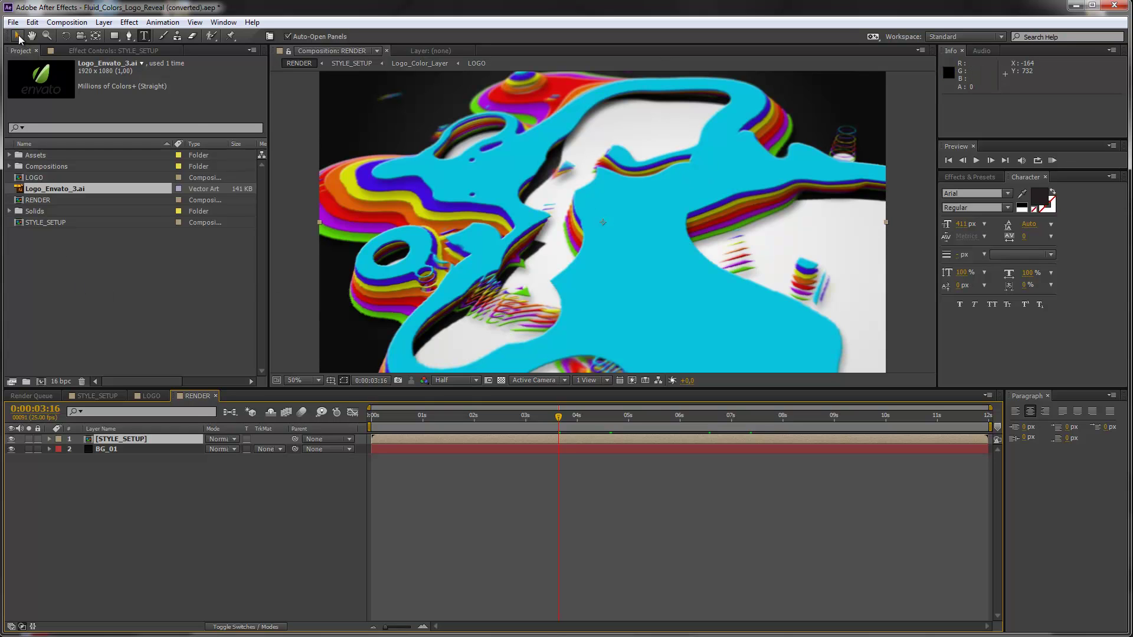
Import Bright_Colours_Logo.mp3 from the Sound&Music folder into the project
click(13, 21)
mouse_move(57, 179)
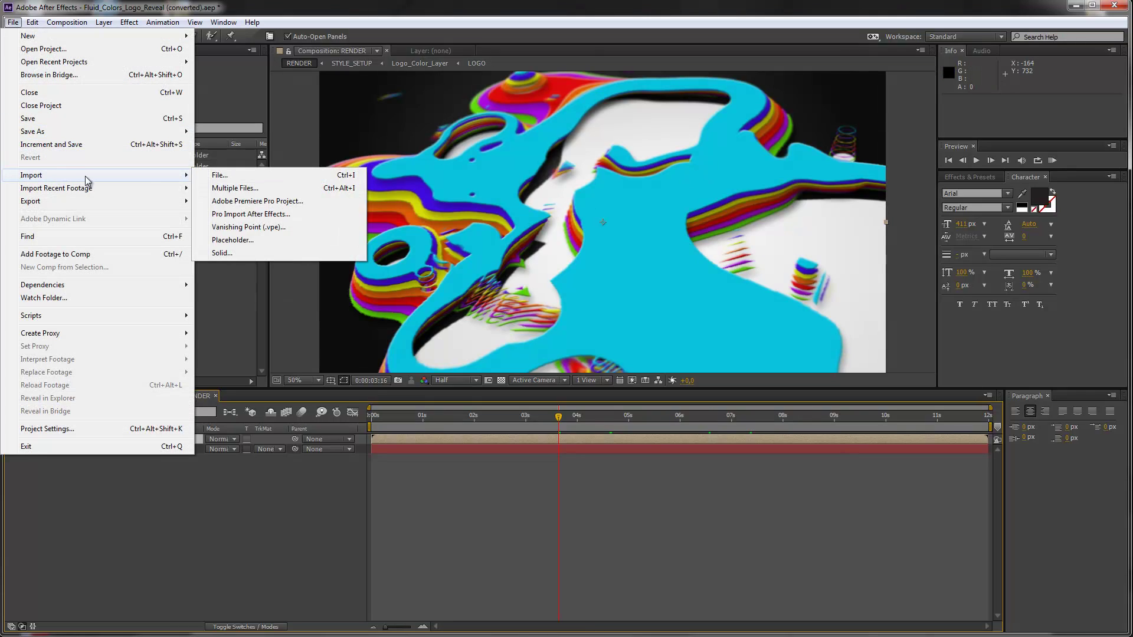
click(215, 176)
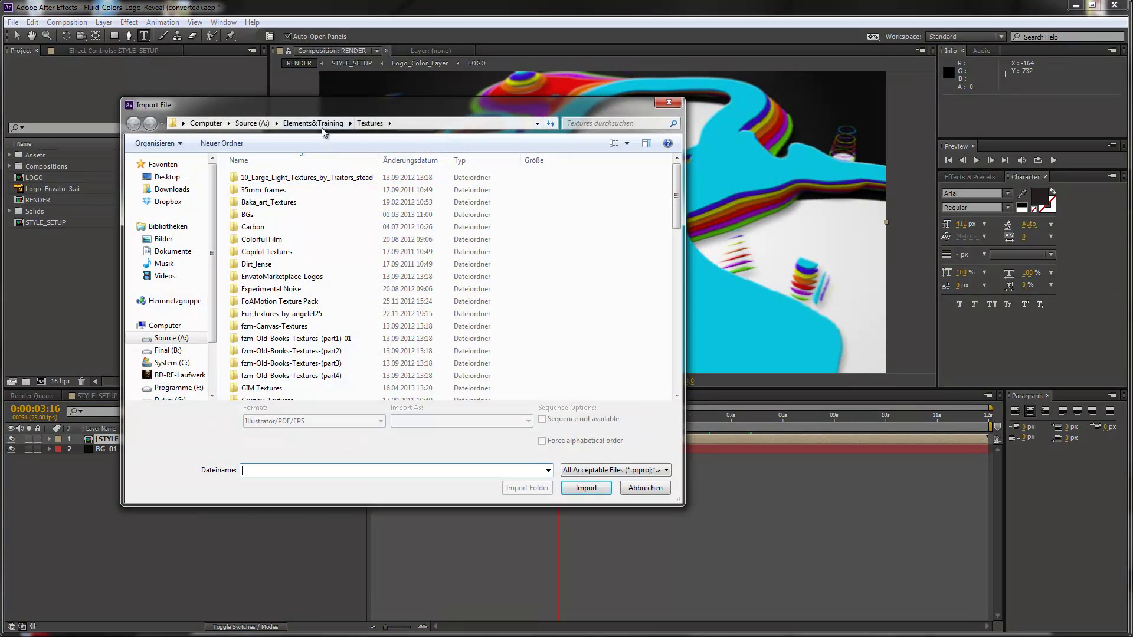
click(312, 123)
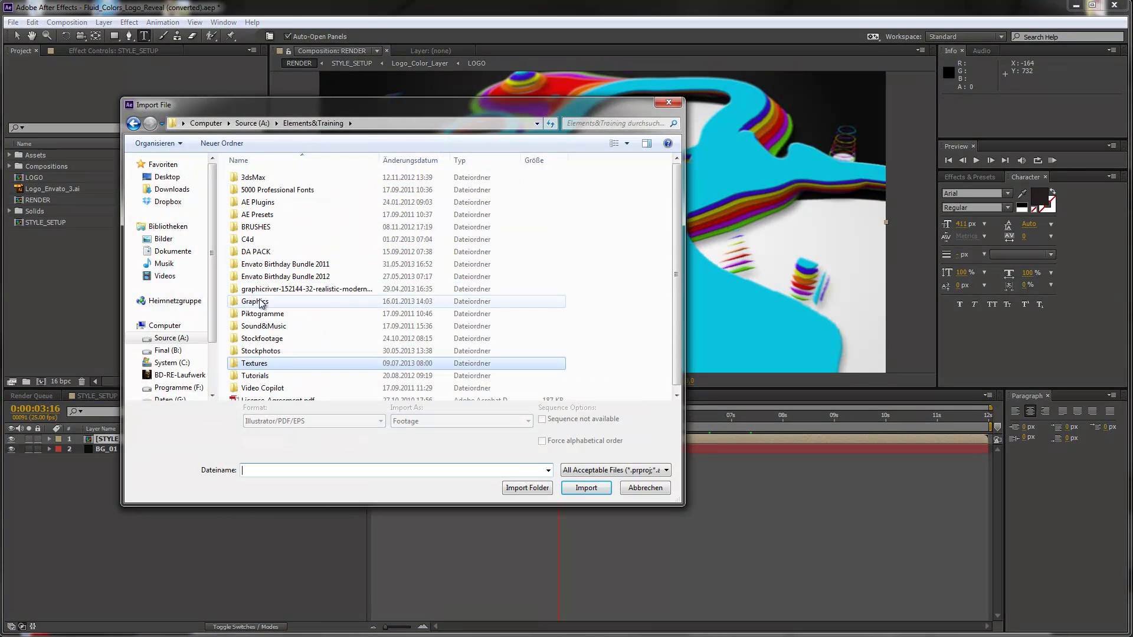
double_click(260, 326)
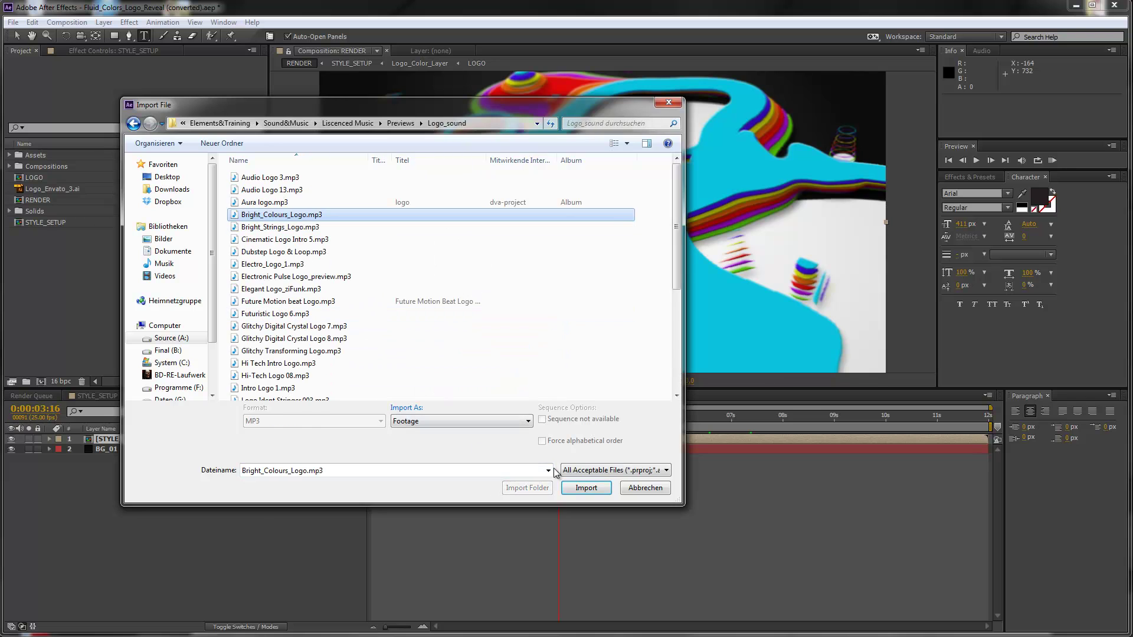
click(588, 487)
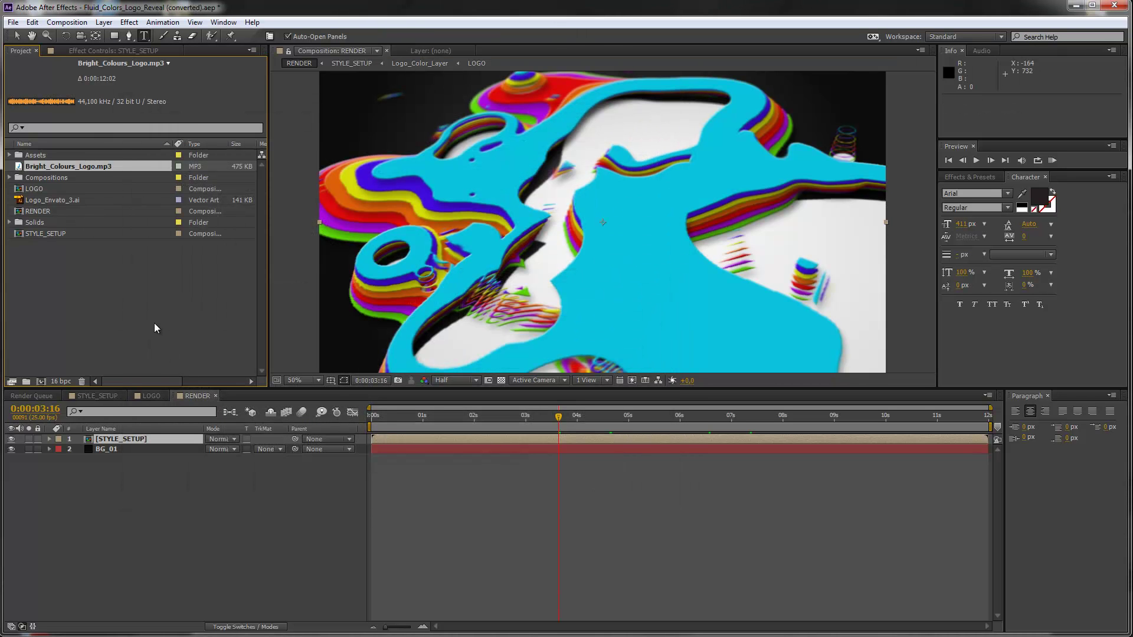
Add Bright_Colours_Logo.mp3 to the RENDER timeline and preview frames from 0:00:00:22 to 0:00:07:14
drag(26, 171, 111, 470)
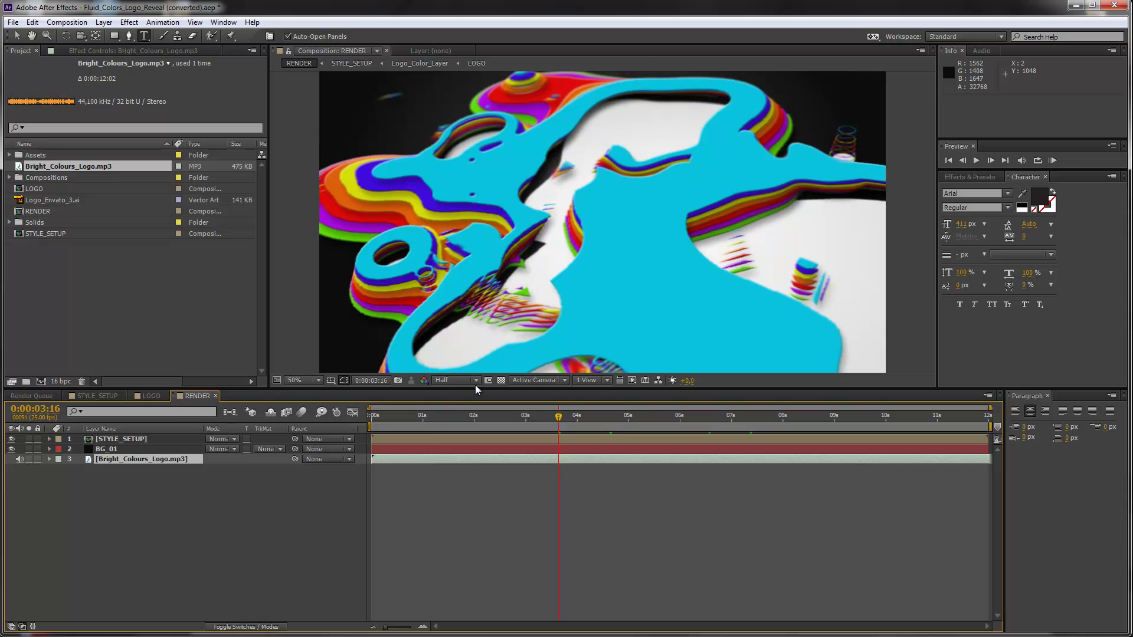
click(647, 416)
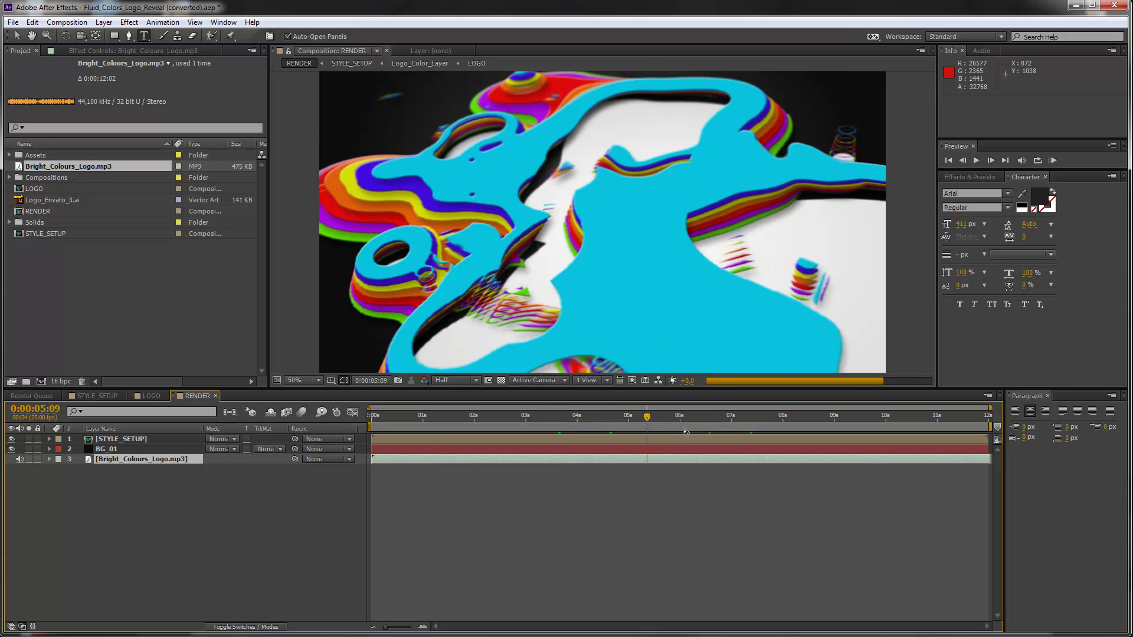
click(761, 415)
click(730, 415)
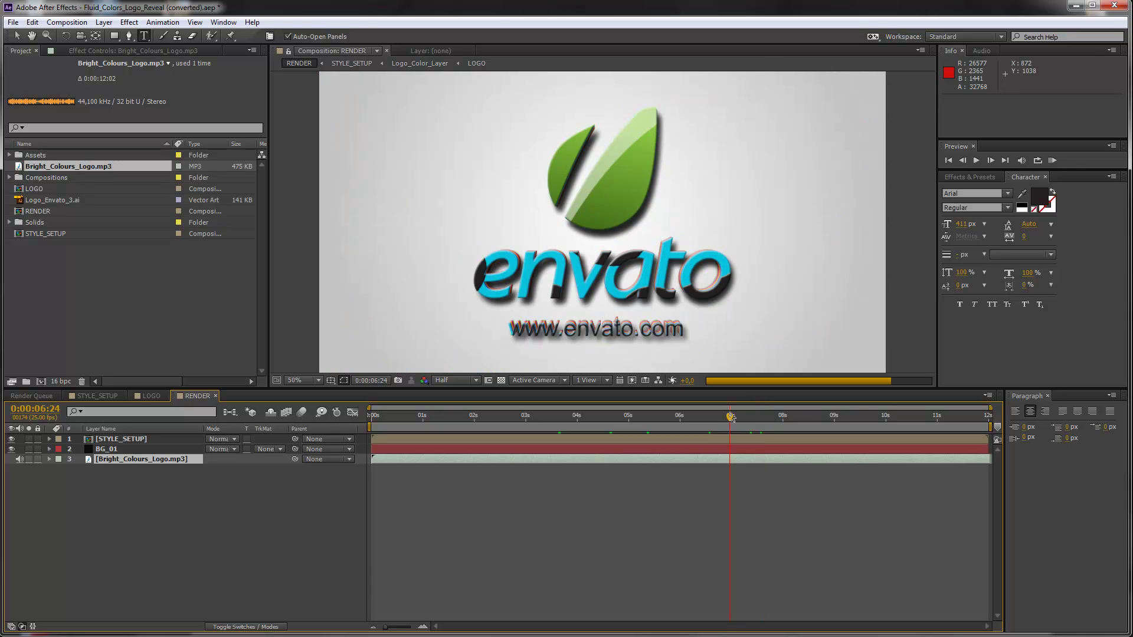
click(416, 416)
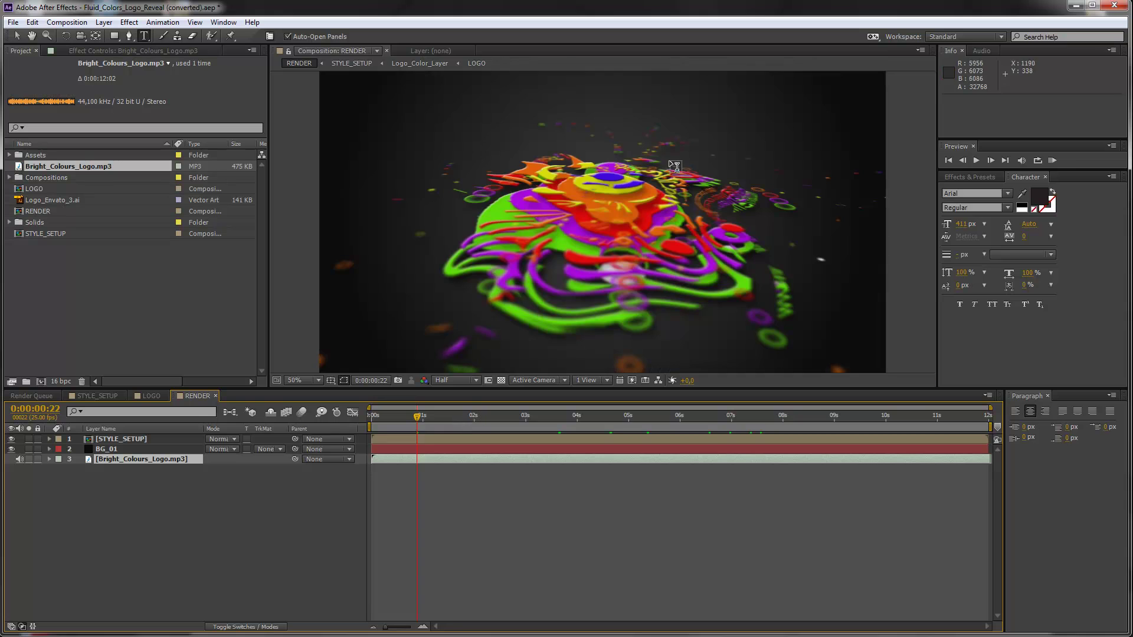
click(469, 416)
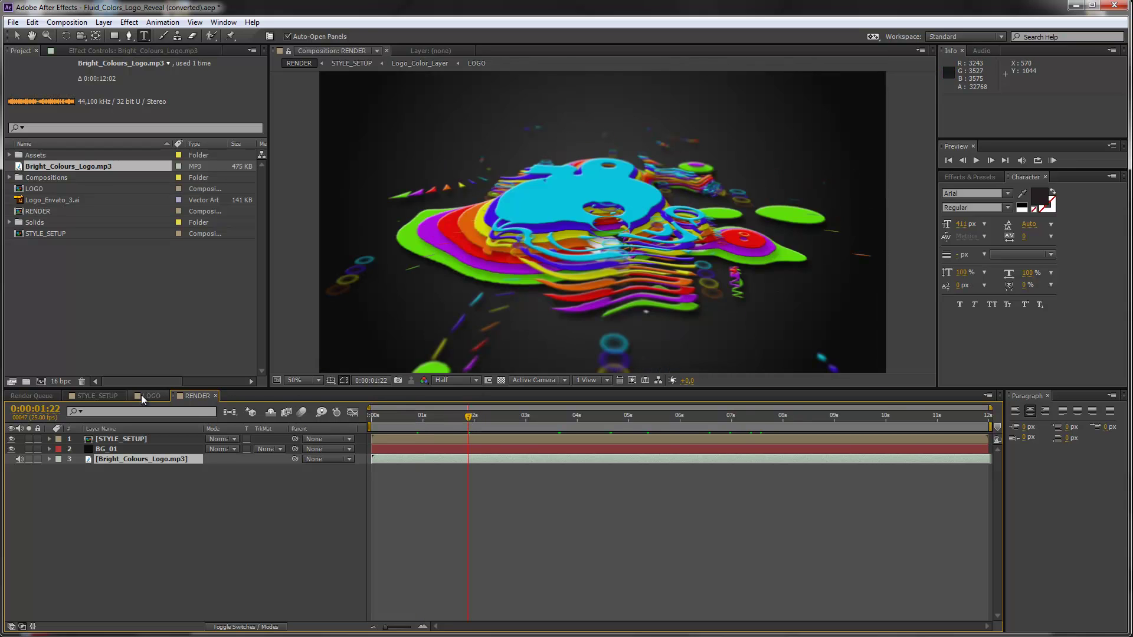
click(88, 396)
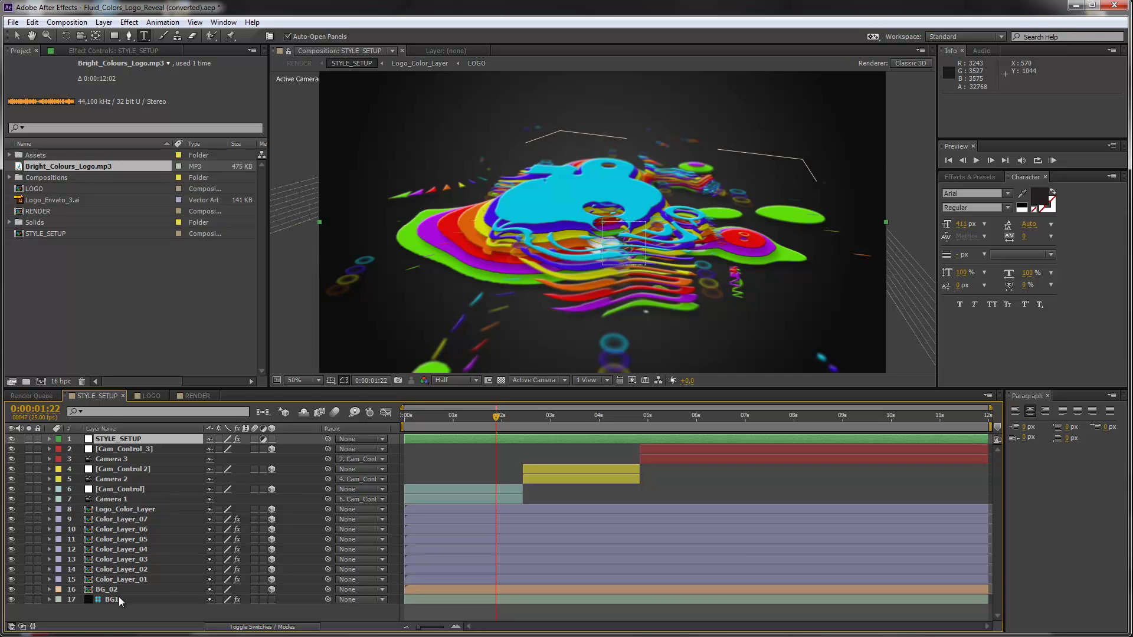
Show the STYLE_SETUP layer's Effect Controls (Color_01 to Logo_Reveal_Seed) and switch to the Selection tool
click(127, 440)
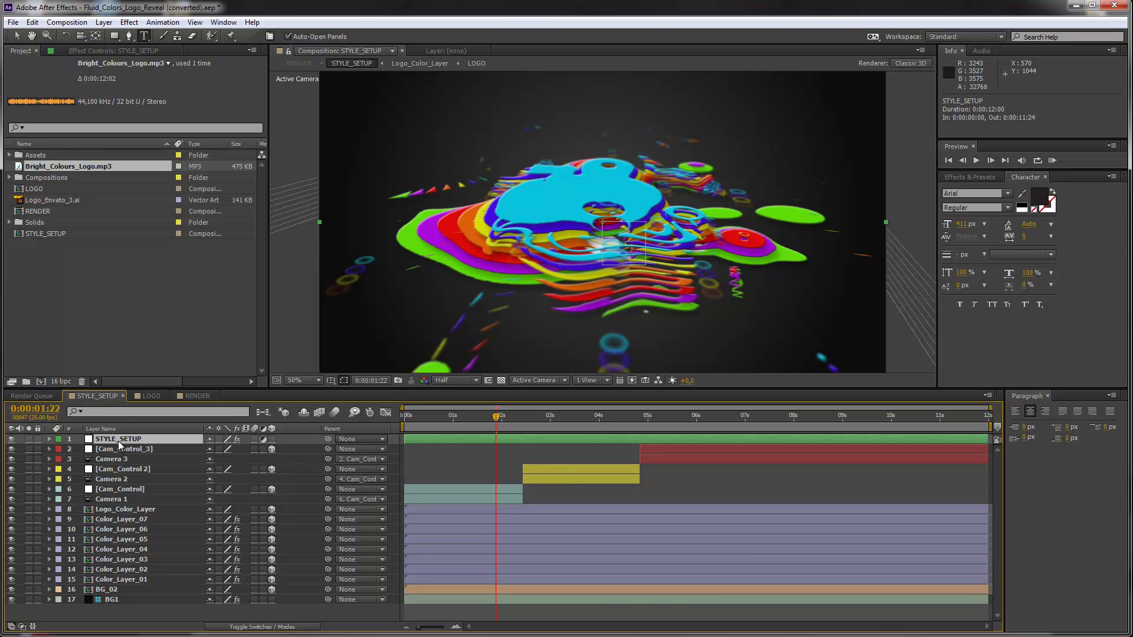
click(104, 50)
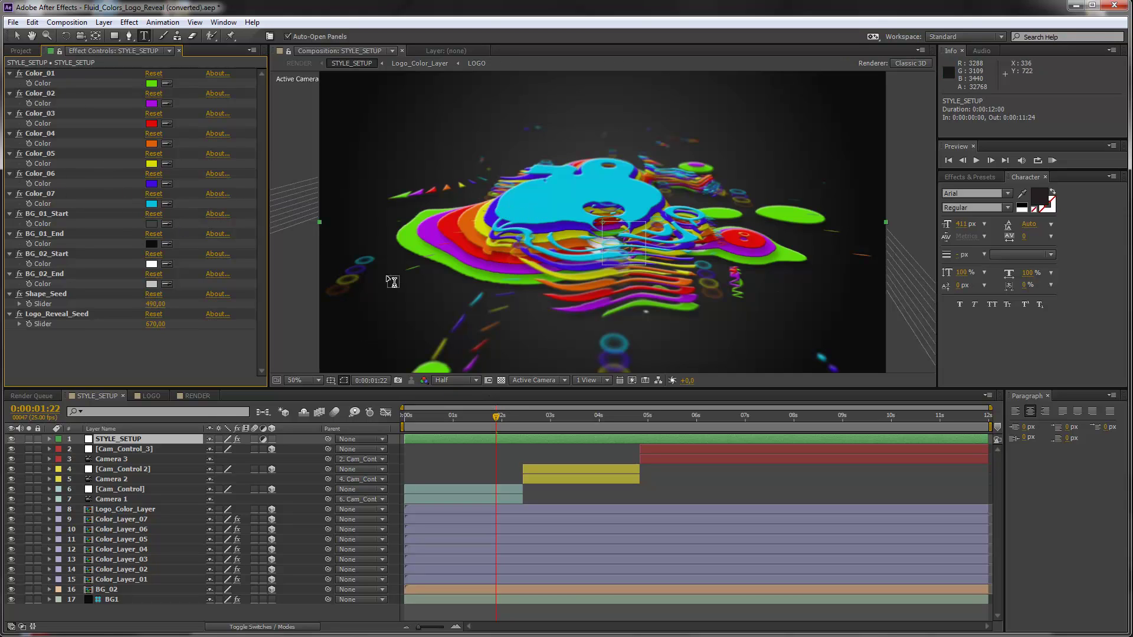
click(17, 36)
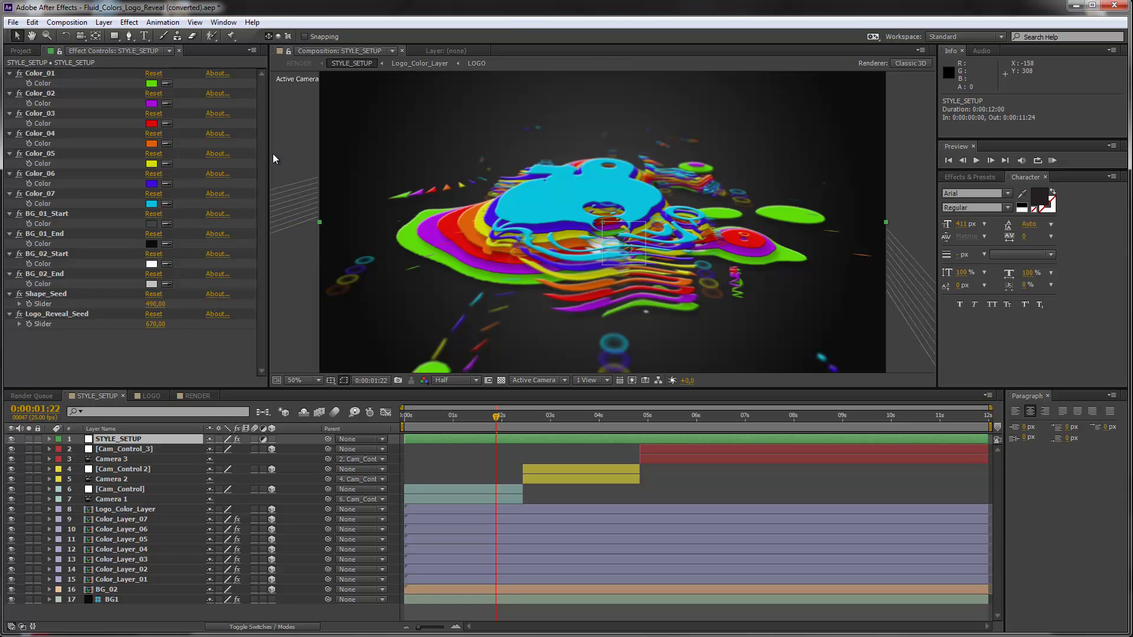
Set Color_07 to light grey, Color_06 to mid grey and Color_05 to near-black
click(152, 204)
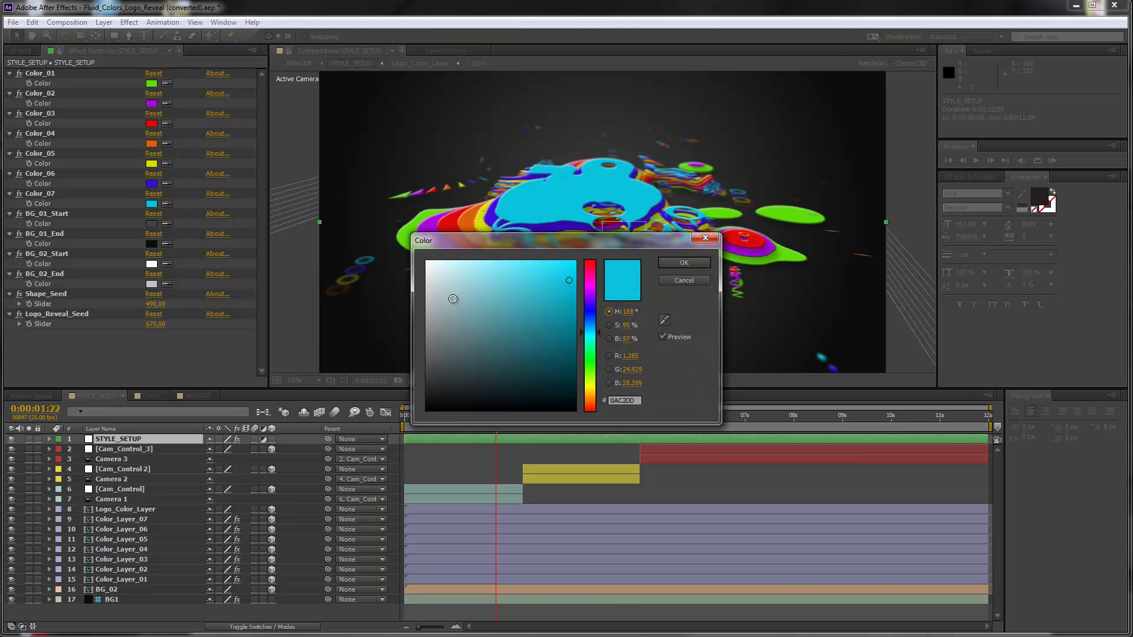
click(455, 285)
drag(384, 288, 381, 288)
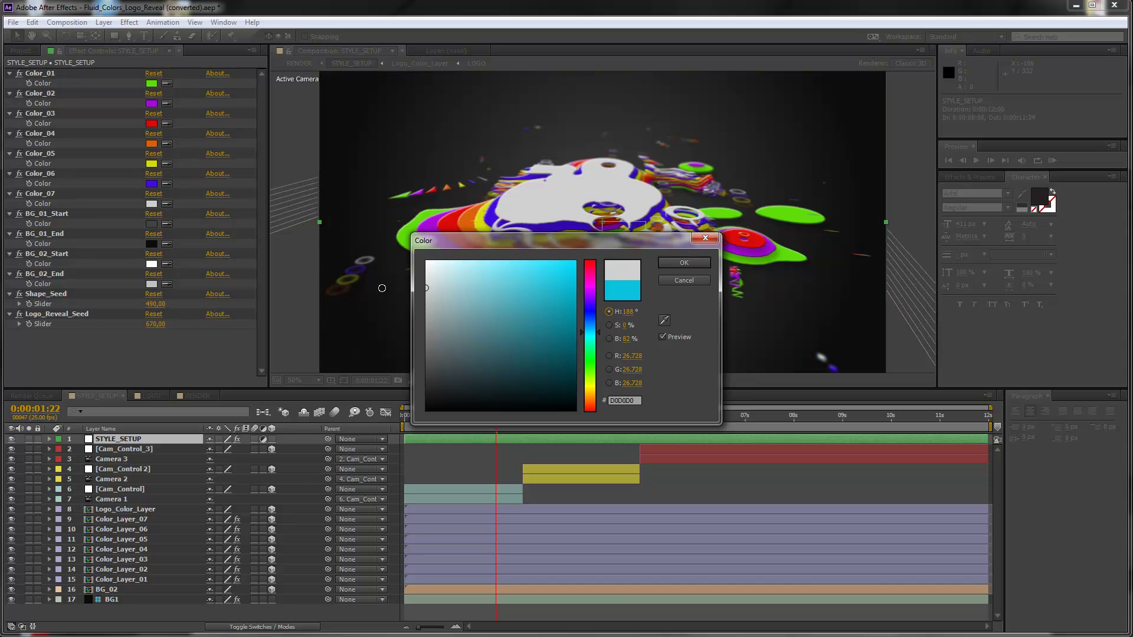
click(686, 263)
click(152, 184)
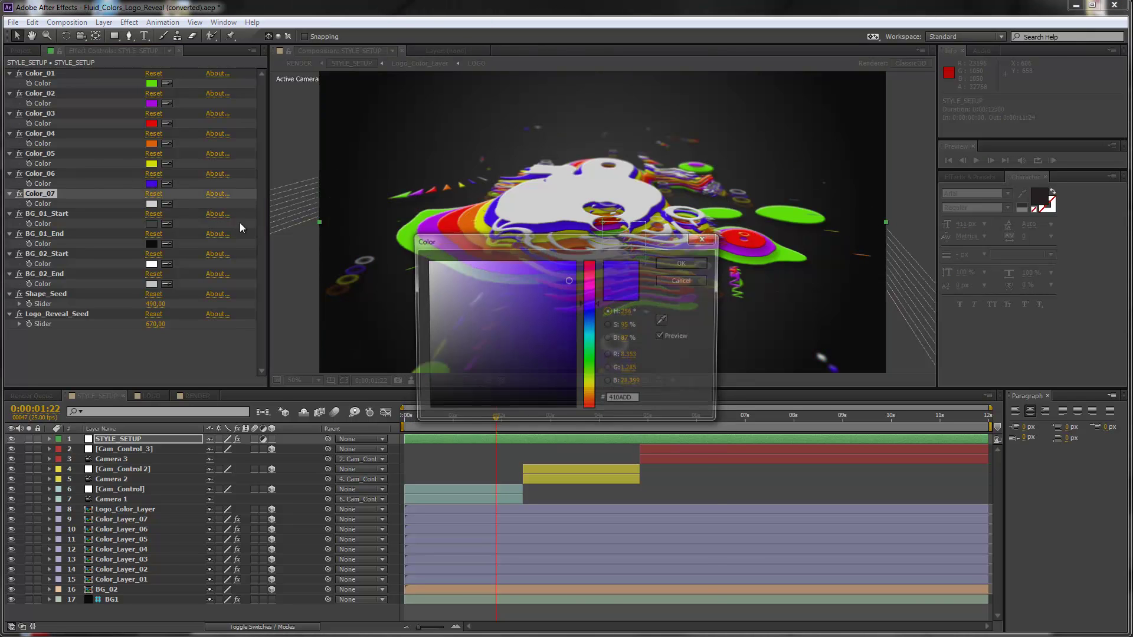
click(429, 328)
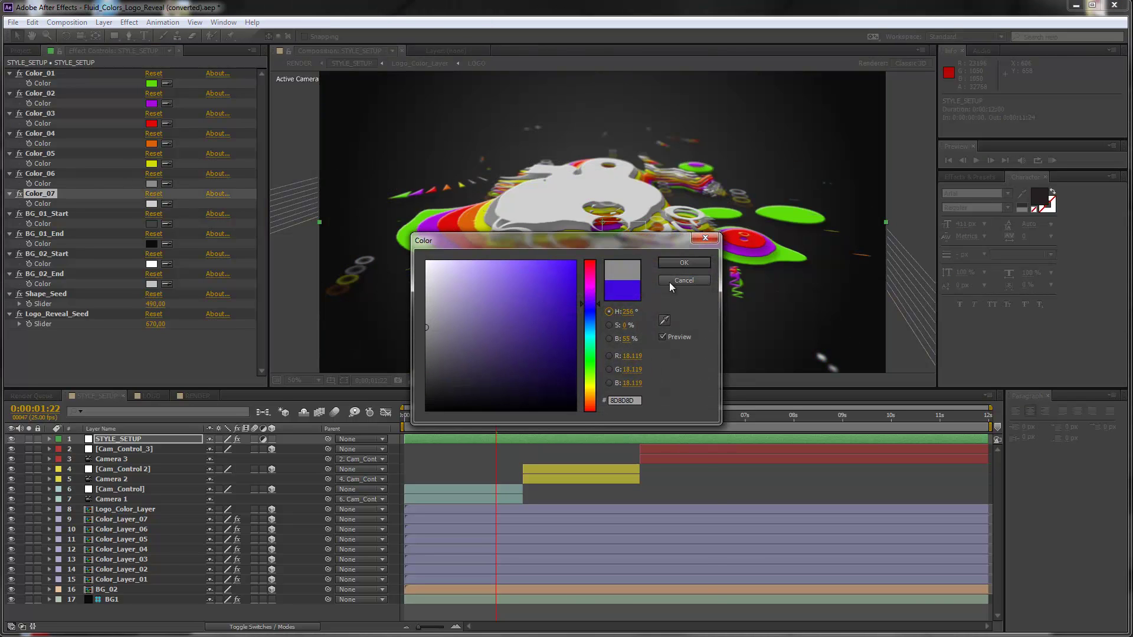
click(678, 263)
click(152, 164)
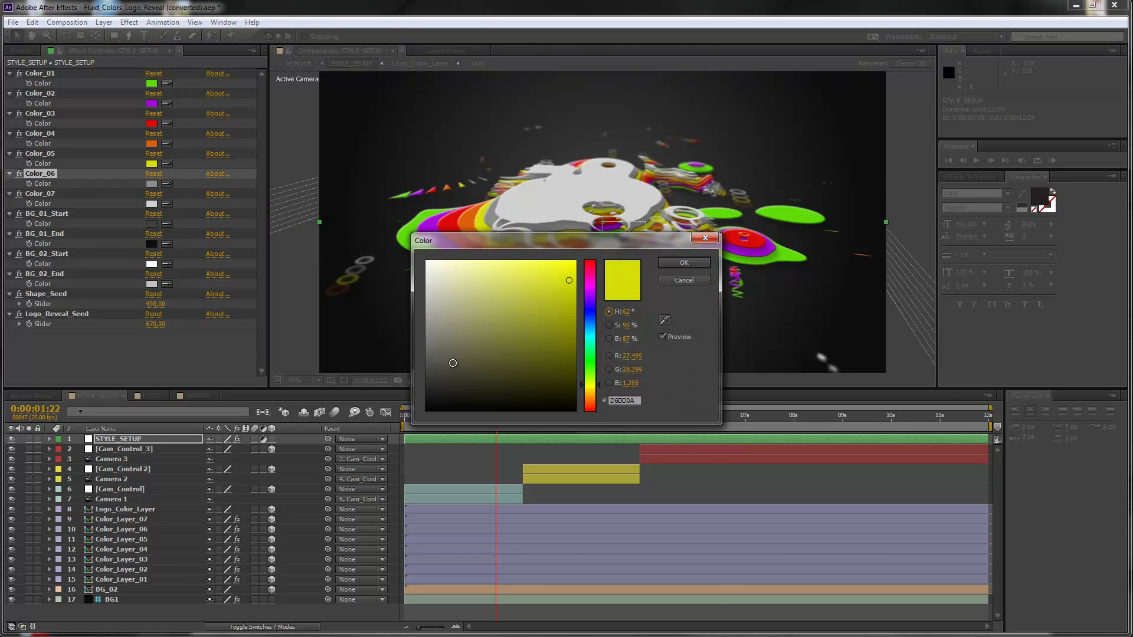
click(427, 388)
click(704, 264)
Make Color_04 almost white and Color_03 a very dark grey
click(152, 143)
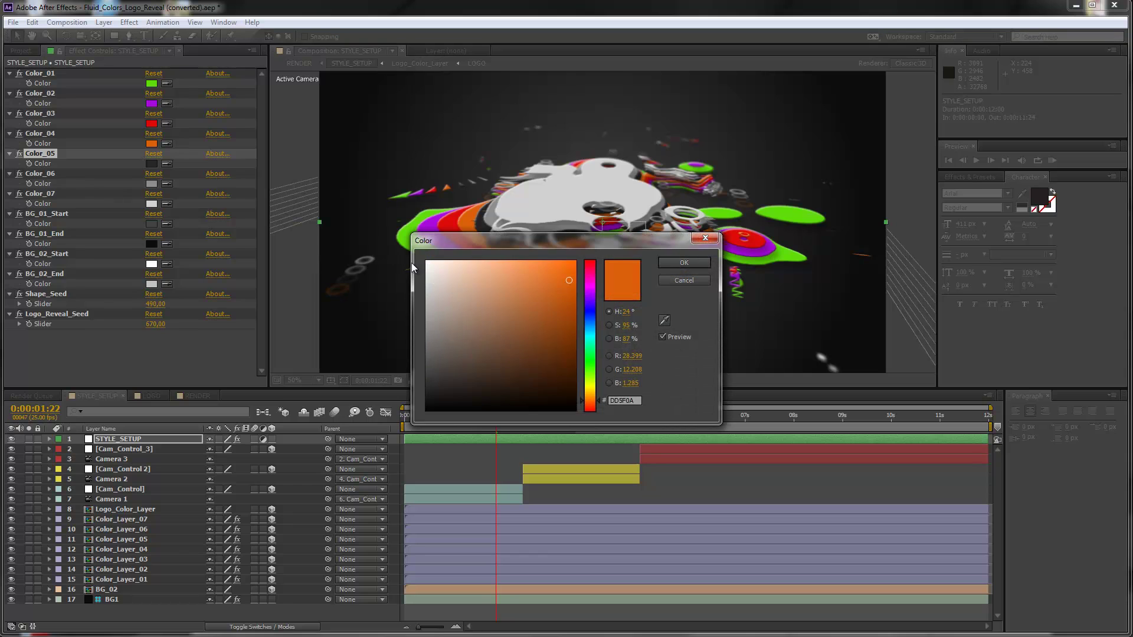
click(427, 264)
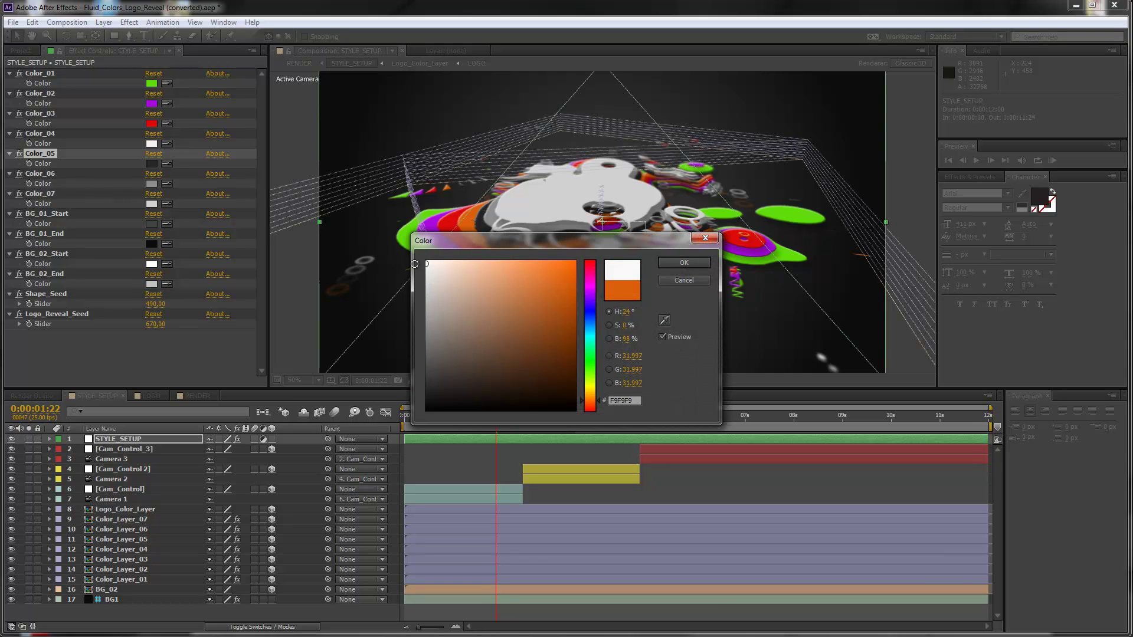
click(682, 266)
click(152, 123)
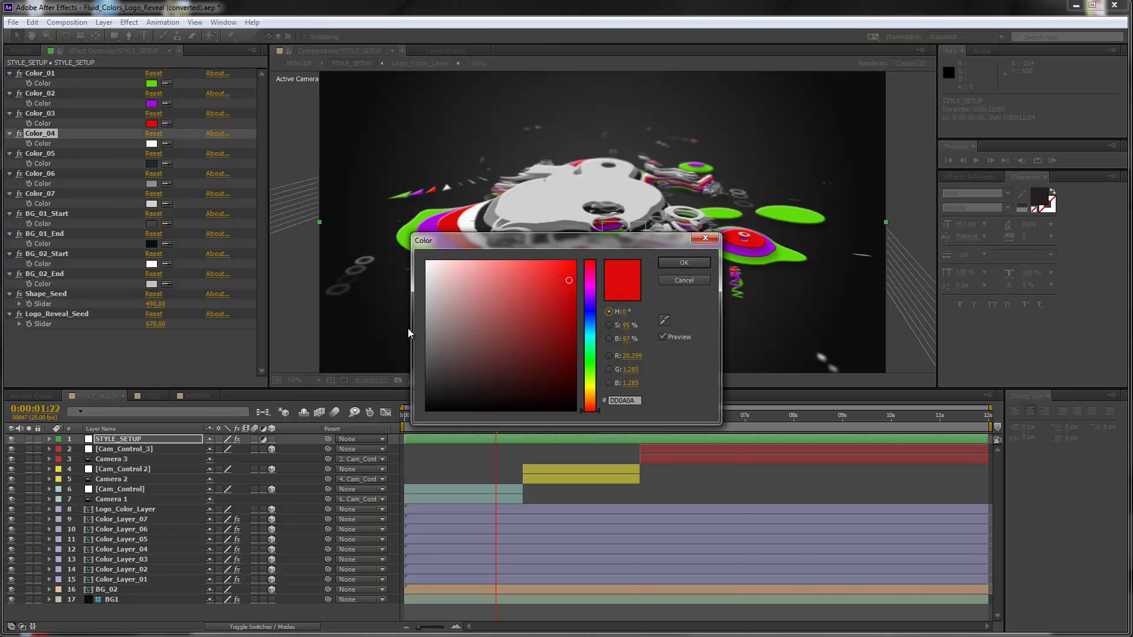
click(420, 392)
drag(419, 394, 418, 395)
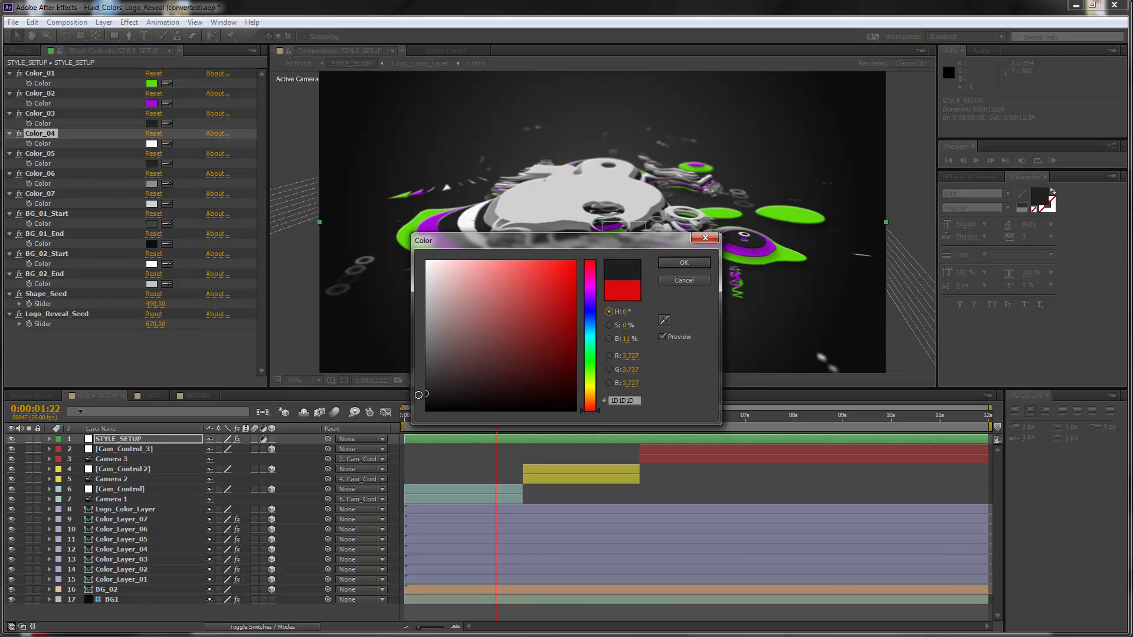
click(683, 263)
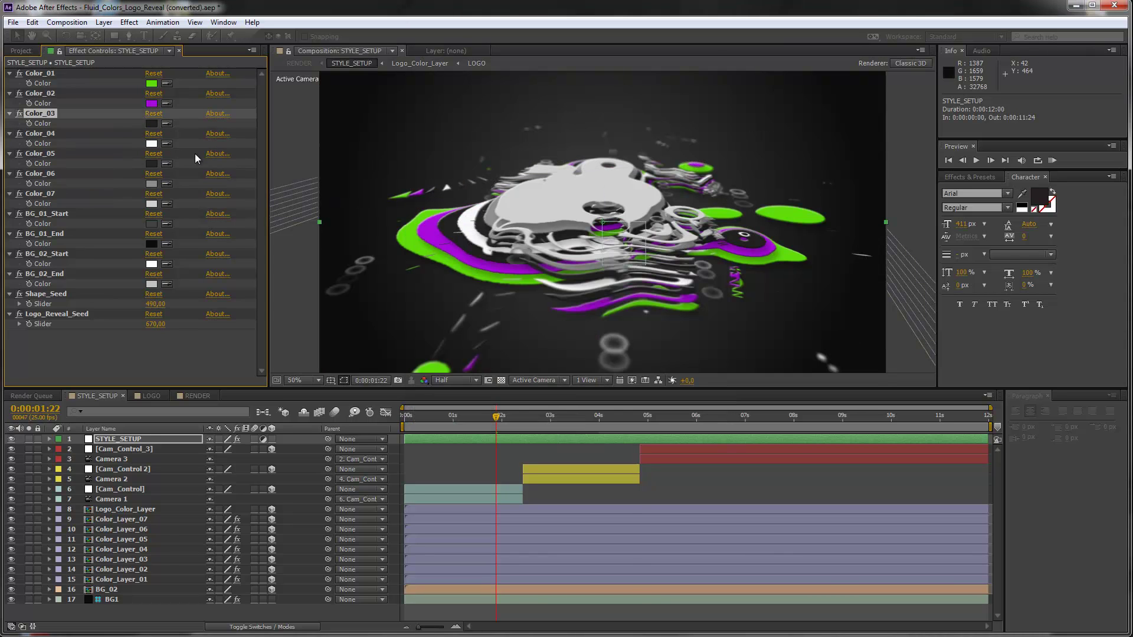
Desaturate Color_02 to a mid grey and Color_01 to a light grey
click(153, 104)
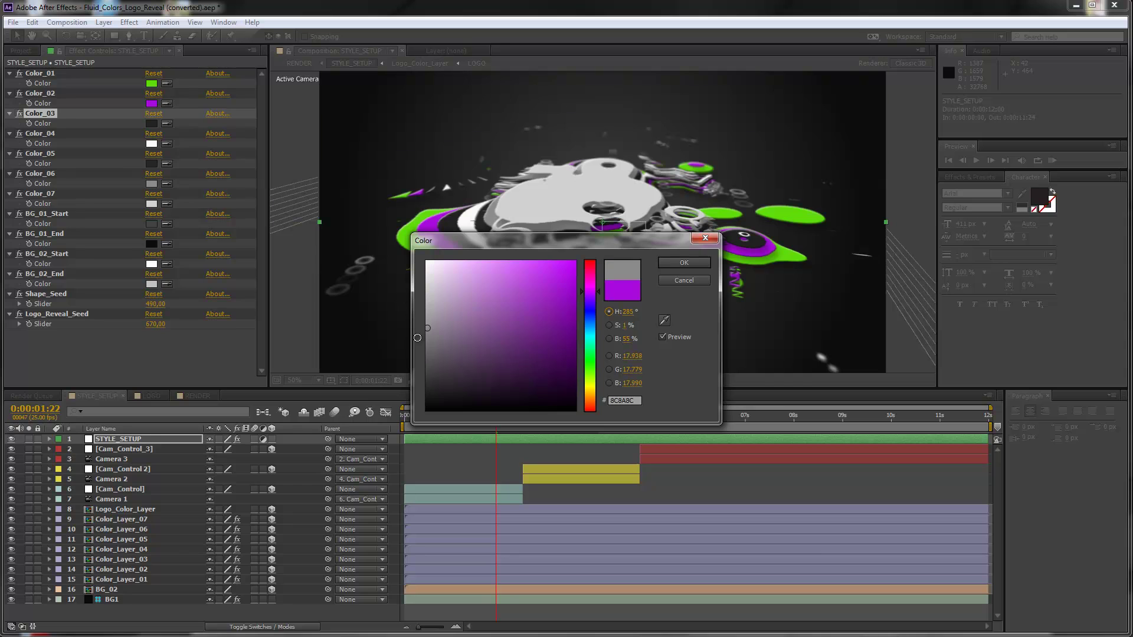
drag(427, 327, 417, 338)
click(683, 263)
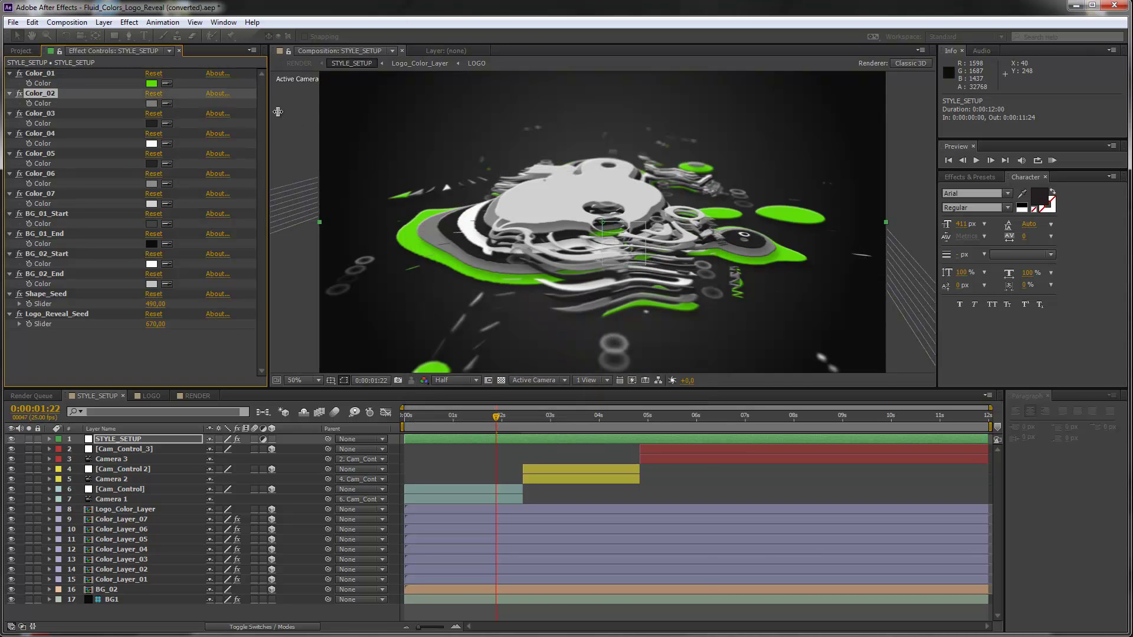
click(151, 83)
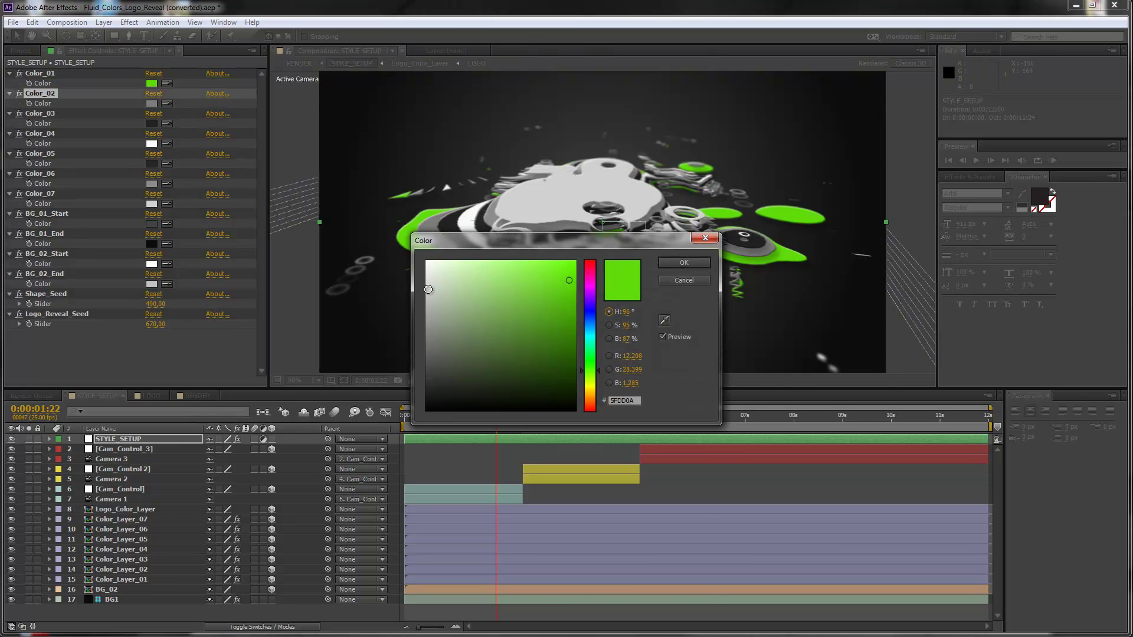
drag(428, 290, 426, 311)
click(684, 263)
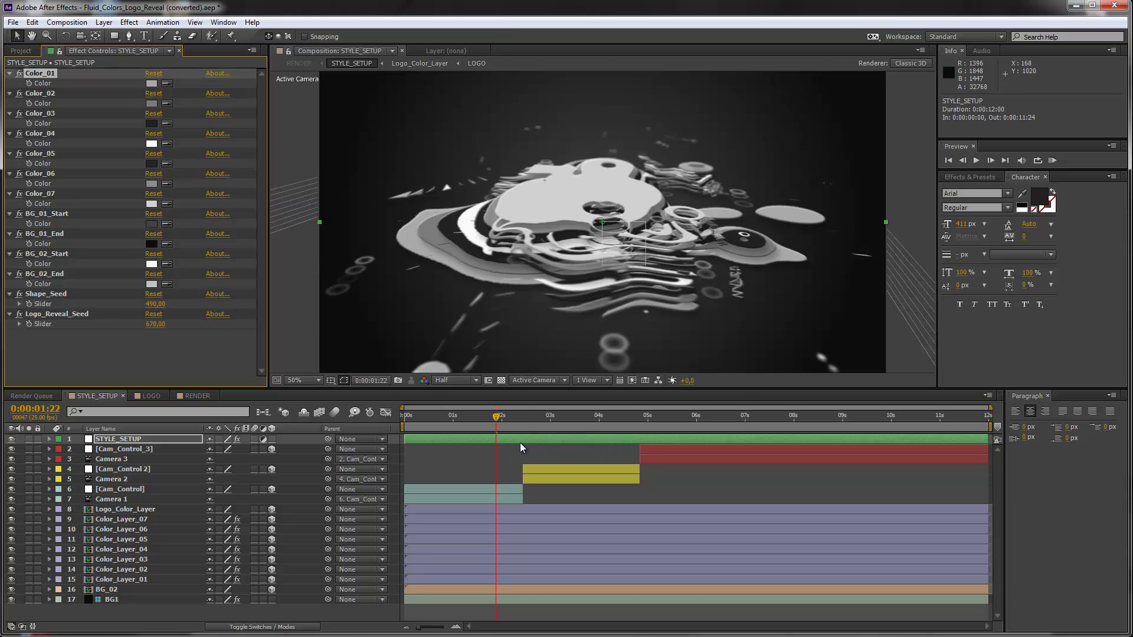
click(570, 413)
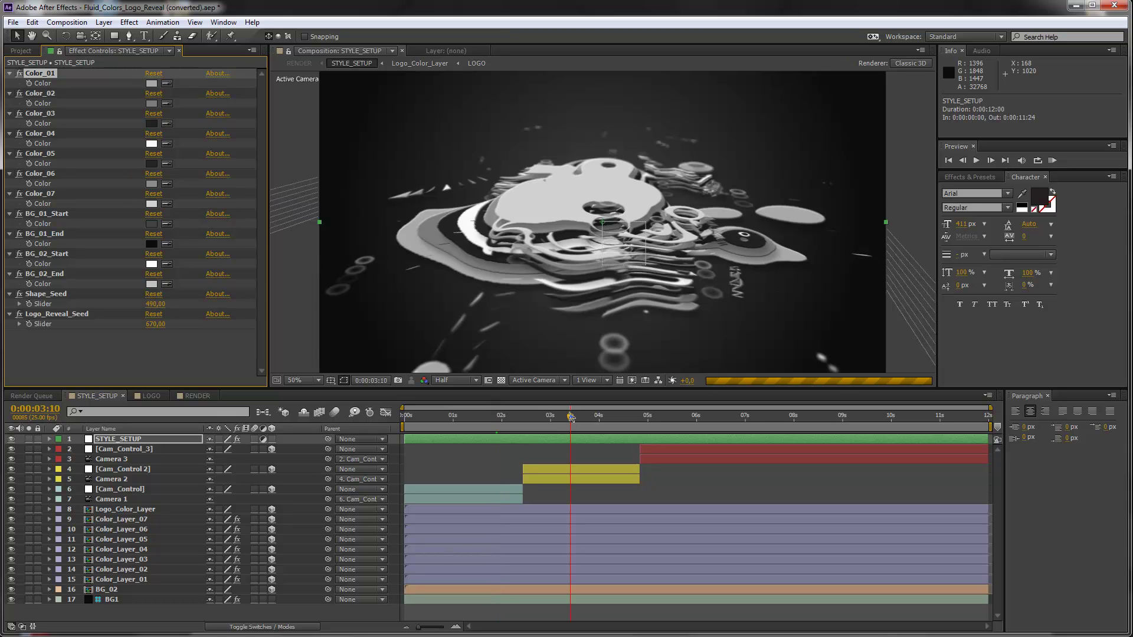
click(615, 418)
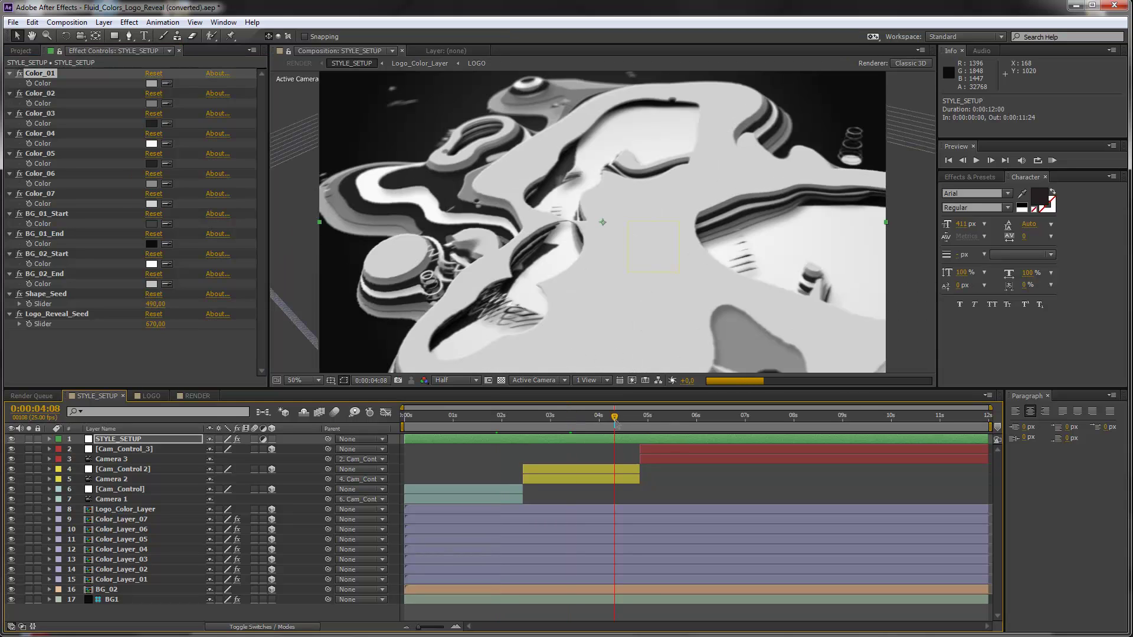
click(672, 419)
click(708, 419)
click(735, 417)
click(782, 418)
click(852, 417)
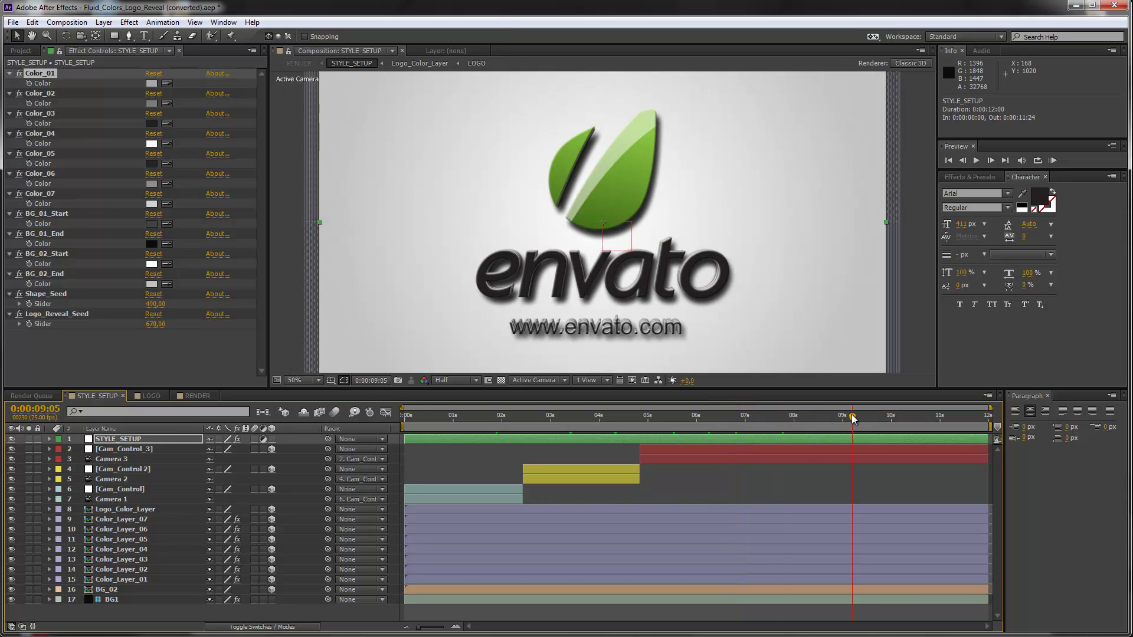
click(606, 416)
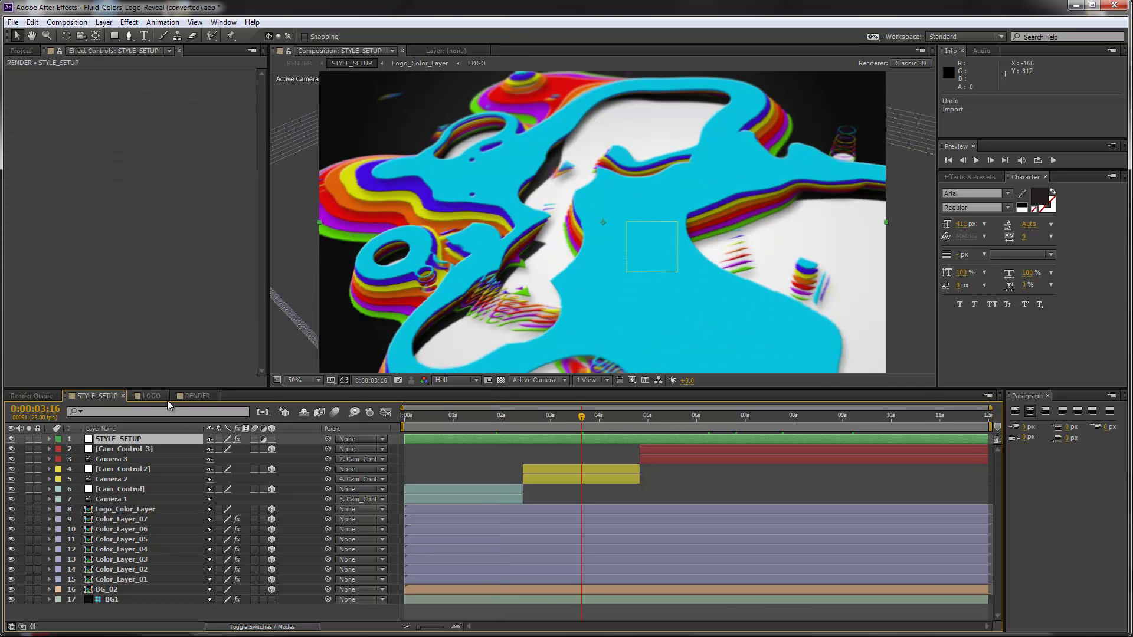
Review STYLE_SETUP's BG_01_Start and BG_01_End colours at 0:00:01:08, then view the final frame at 0:00:11:06
click(113, 438)
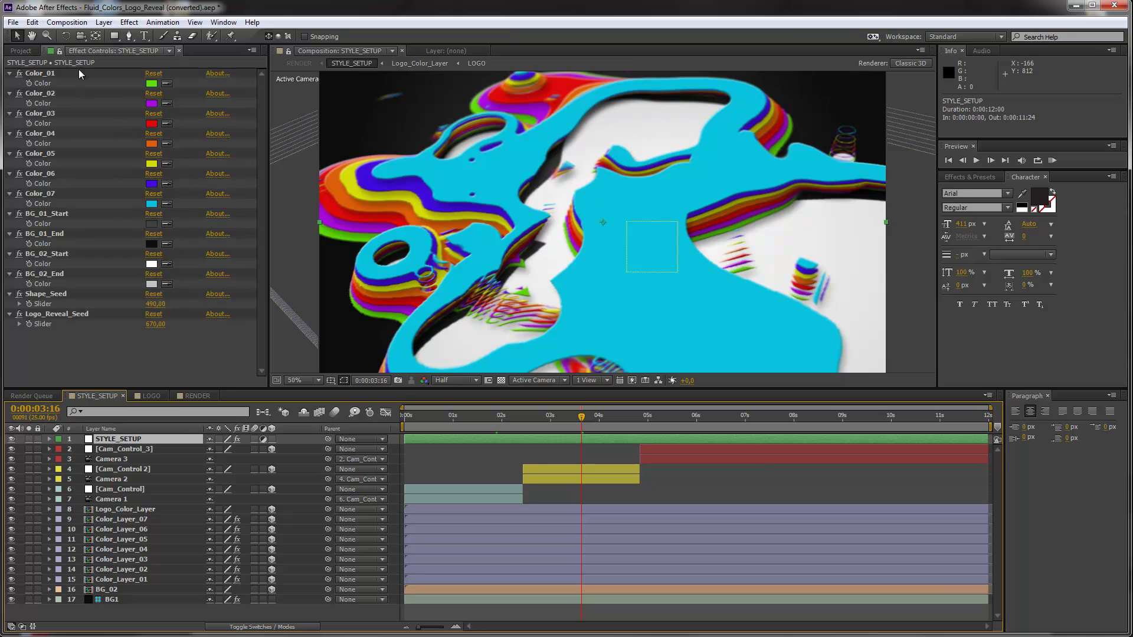
click(469, 417)
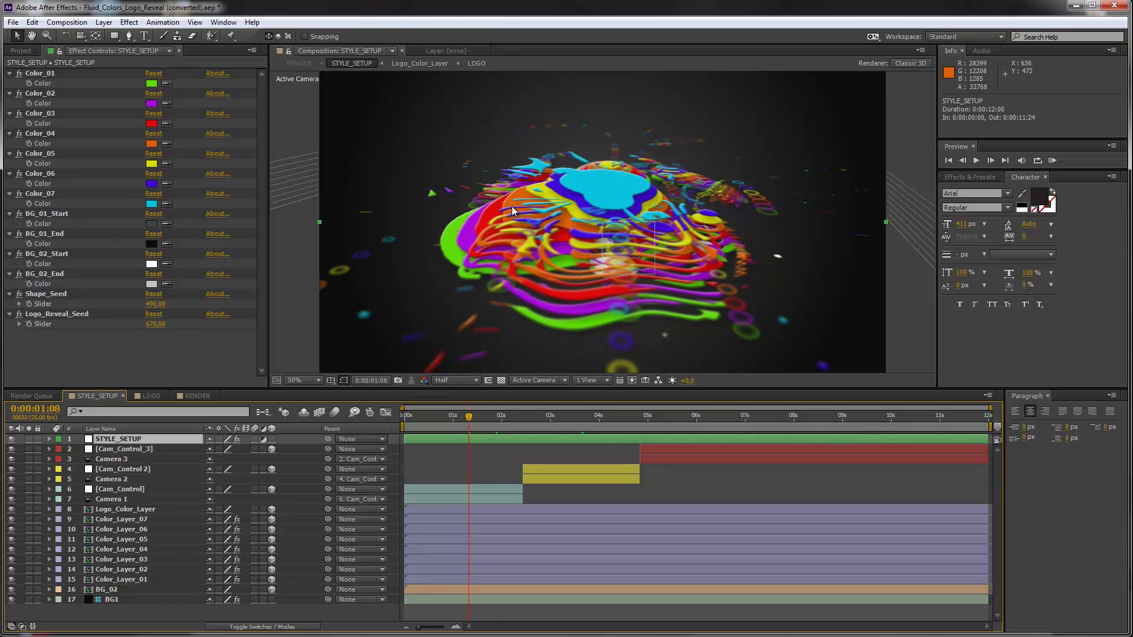
click(58, 216)
click(59, 236)
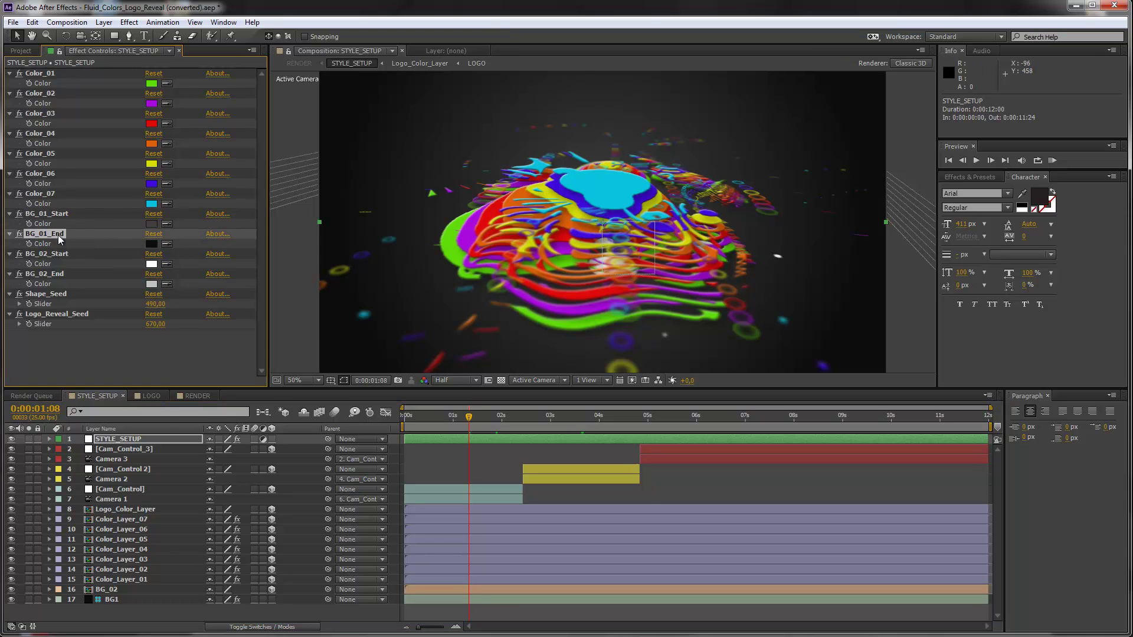
click(59, 215)
click(62, 232)
click(61, 214)
click(62, 233)
click(951, 418)
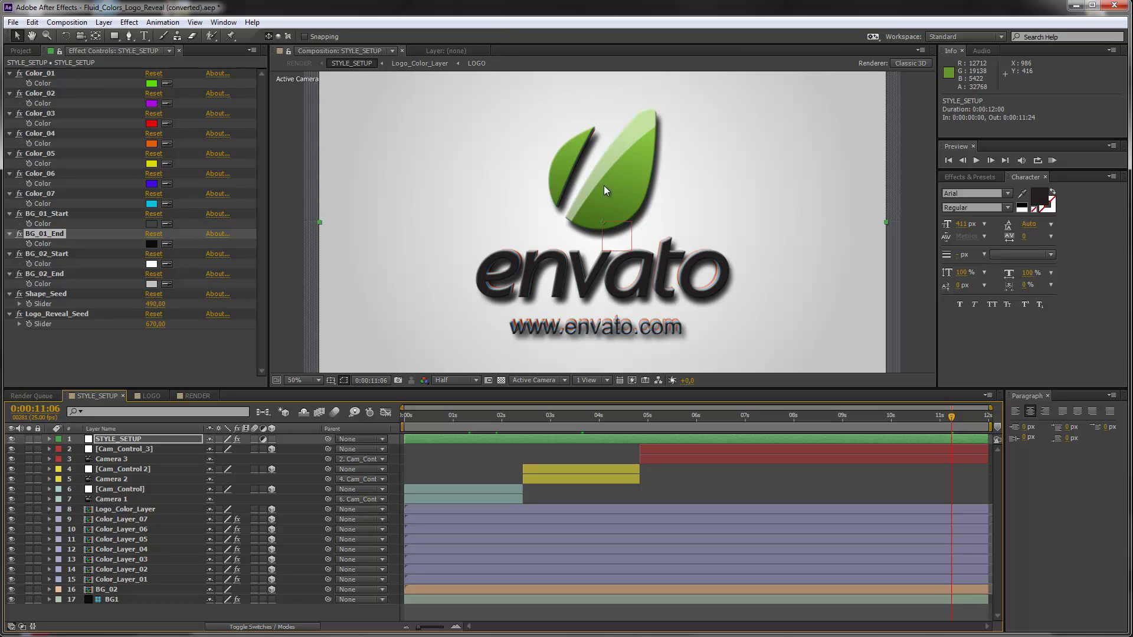
click(157, 395)
Apply the Invert effect to the Envato logo layer in the LOGO composition
click(143, 441)
key(s)
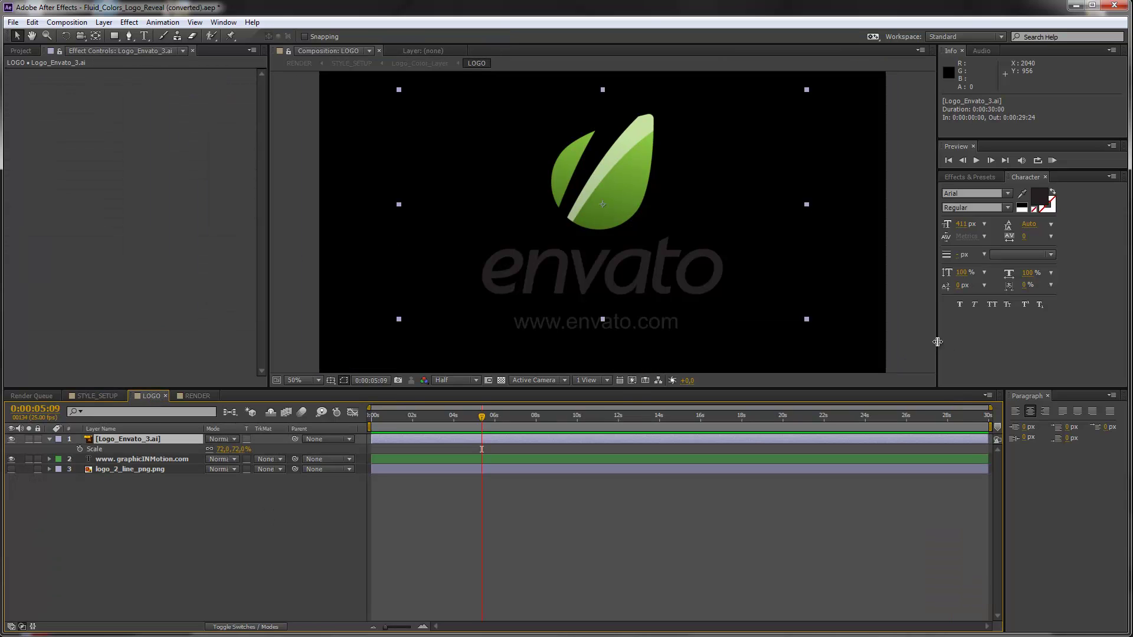
click(971, 177)
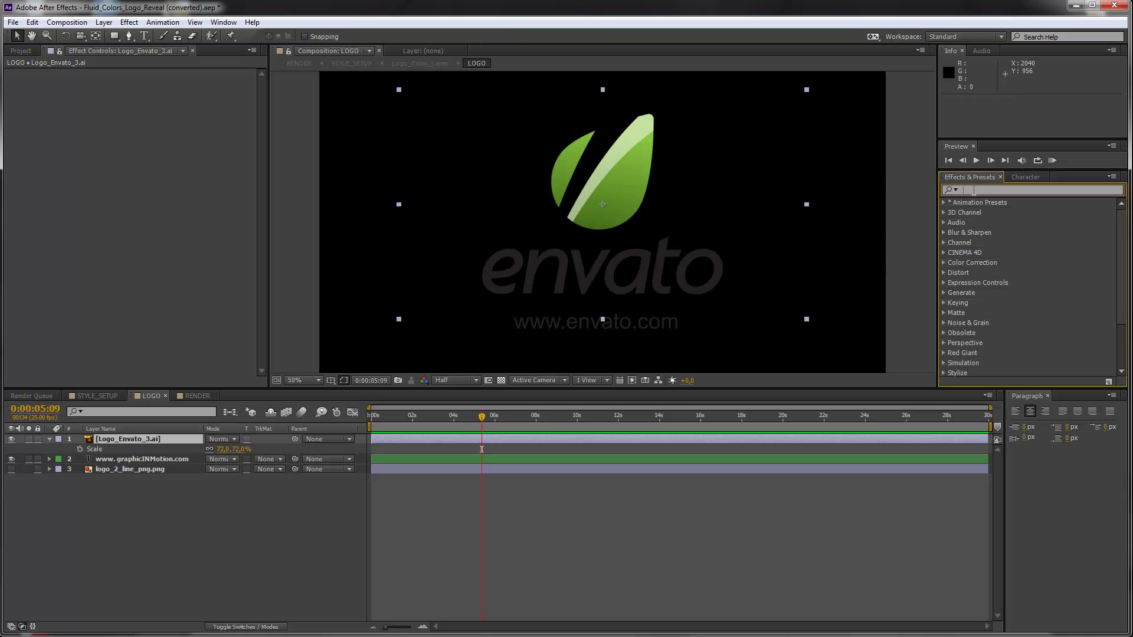
text(invert)
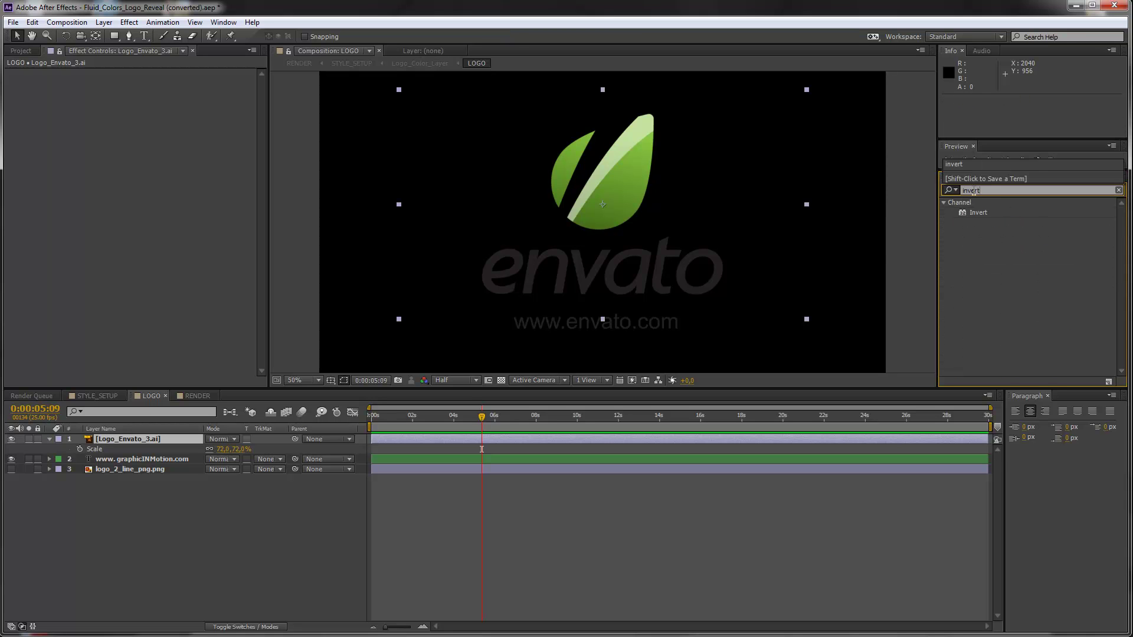
drag(971, 214, 143, 440)
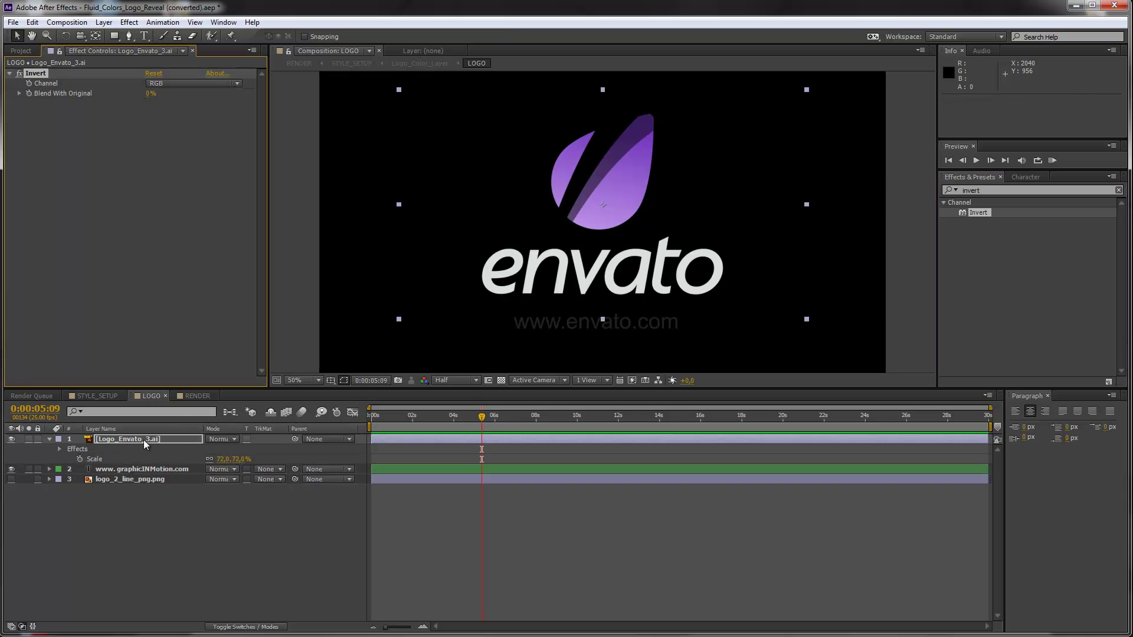
click(127, 469)
click(1026, 177)
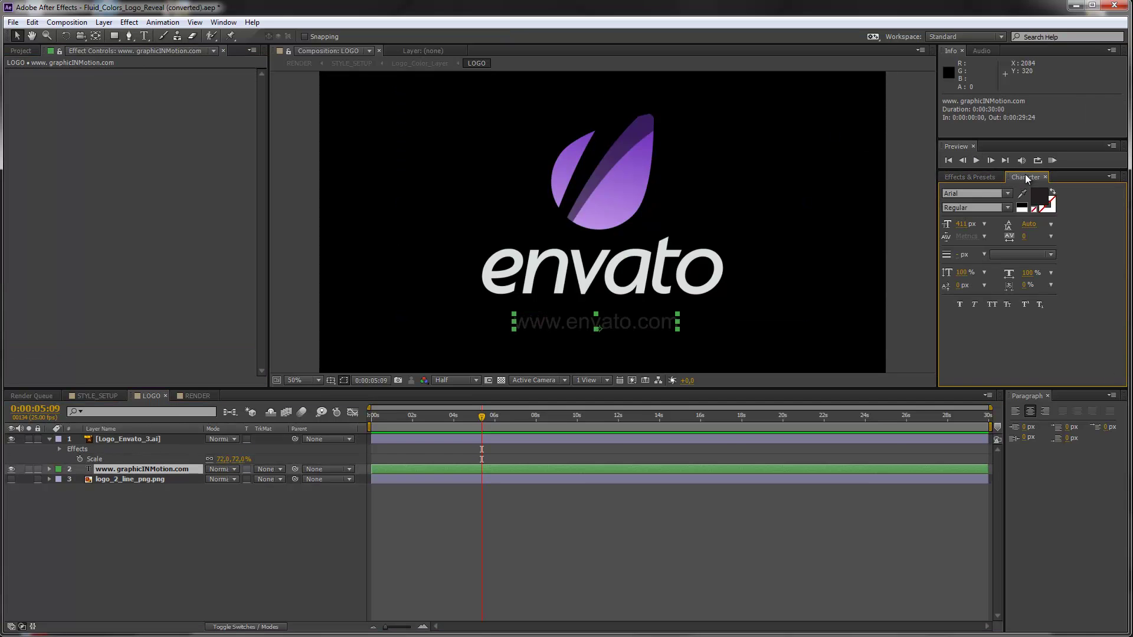
click(1022, 194)
click(508, 271)
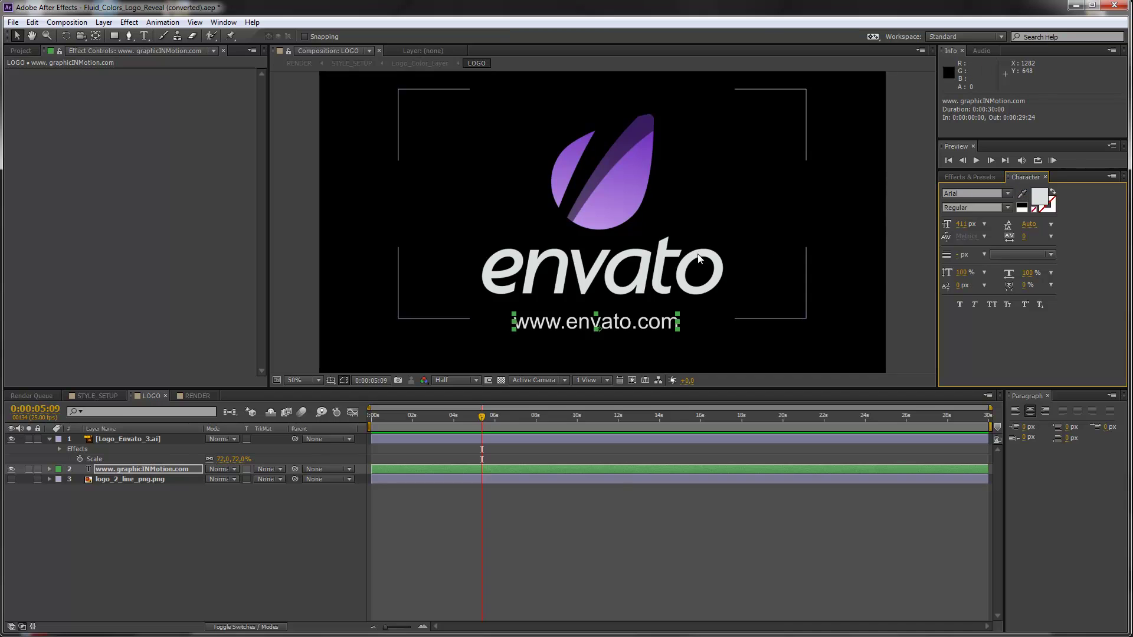
Preview the RENDER composition, then return to STYLE_SETUP
click(195, 396)
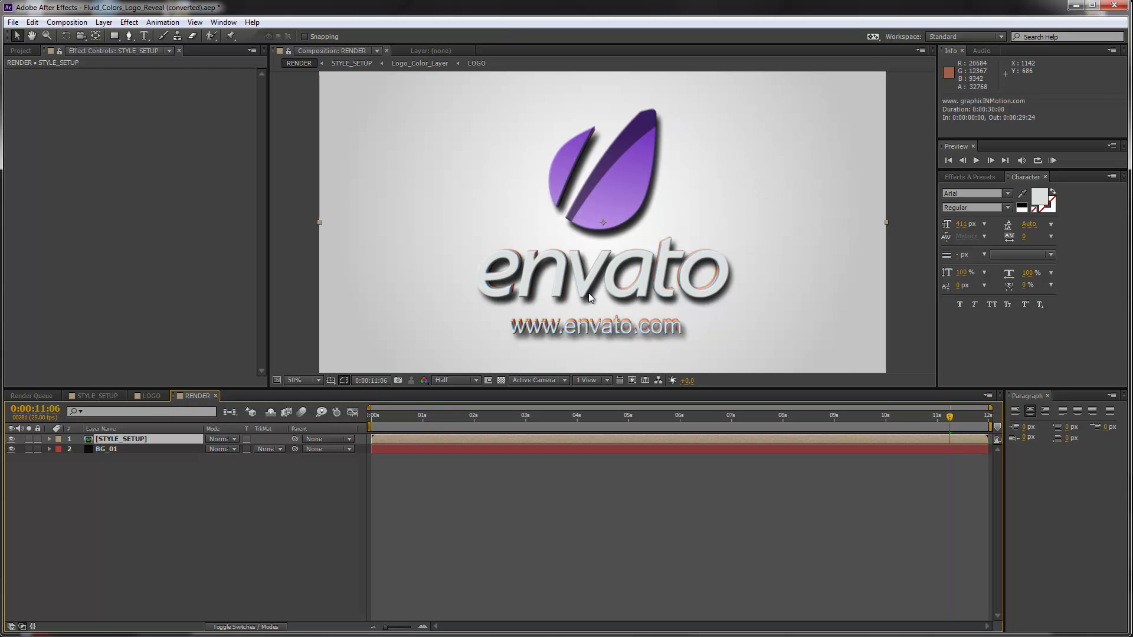
click(95, 396)
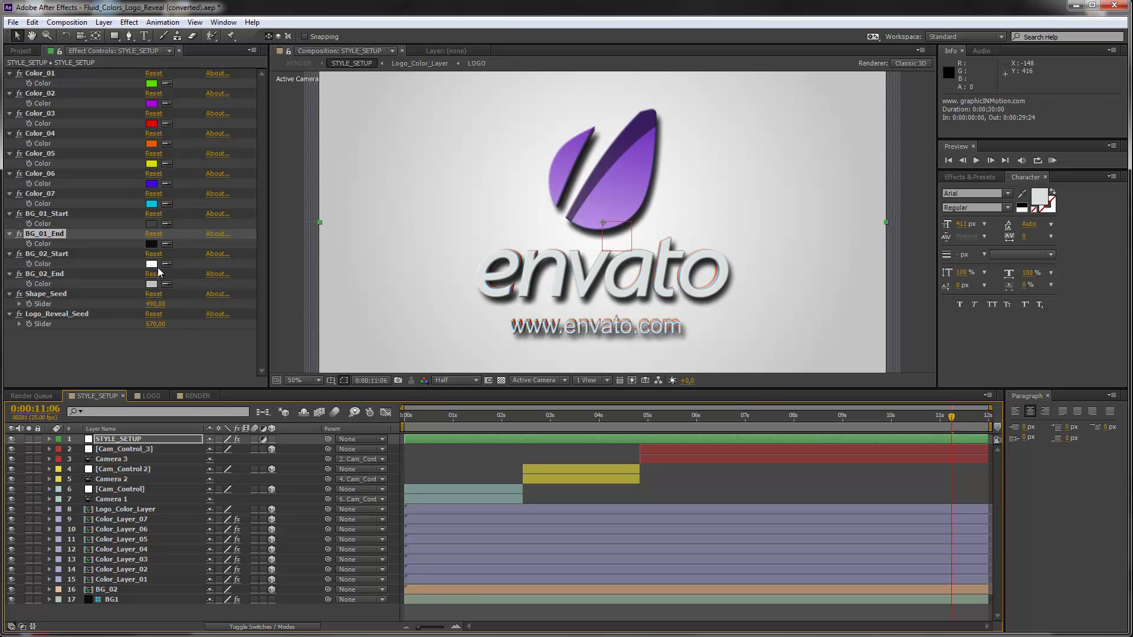
Copy BG_01_Start's dark grey into BG_02_Start and ready BG_02_End's eyedropper
click(52, 255)
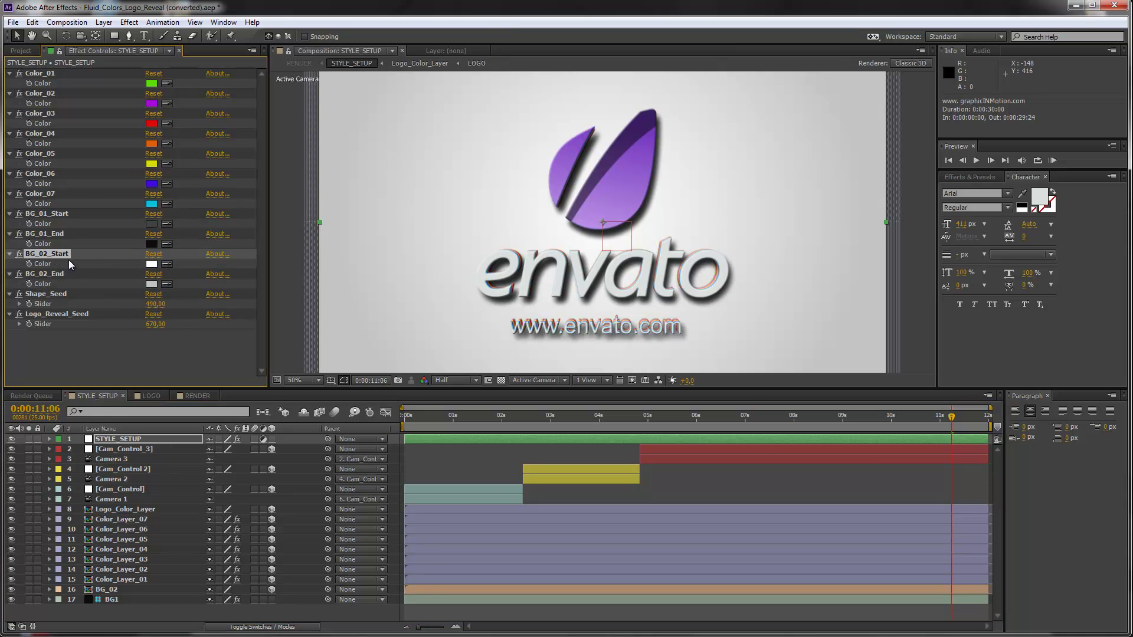
click(169, 265)
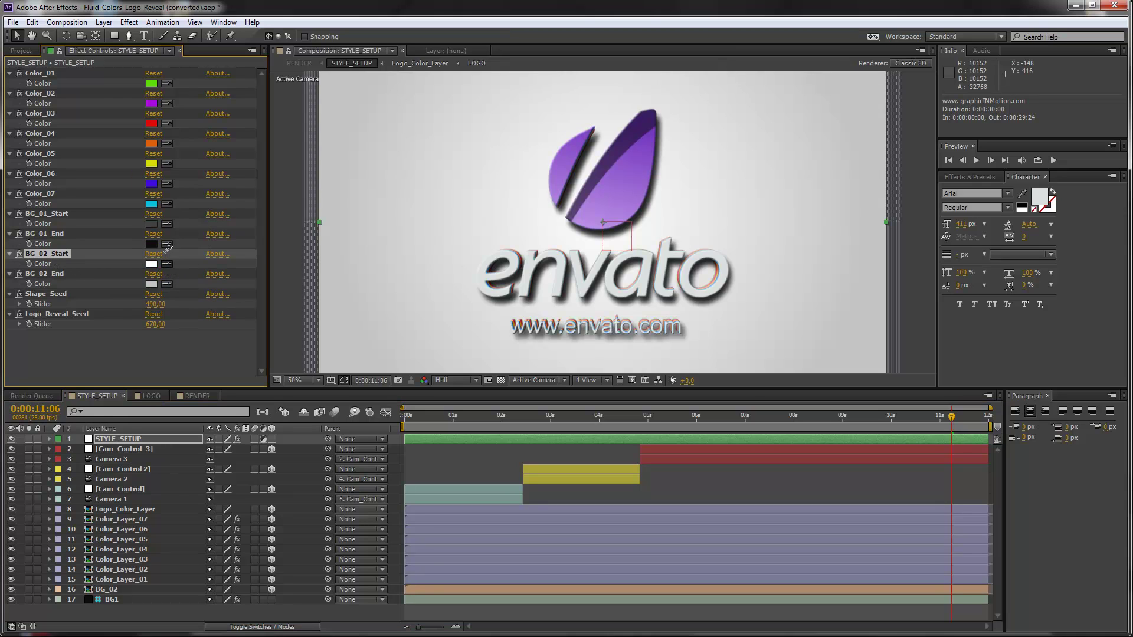
click(154, 224)
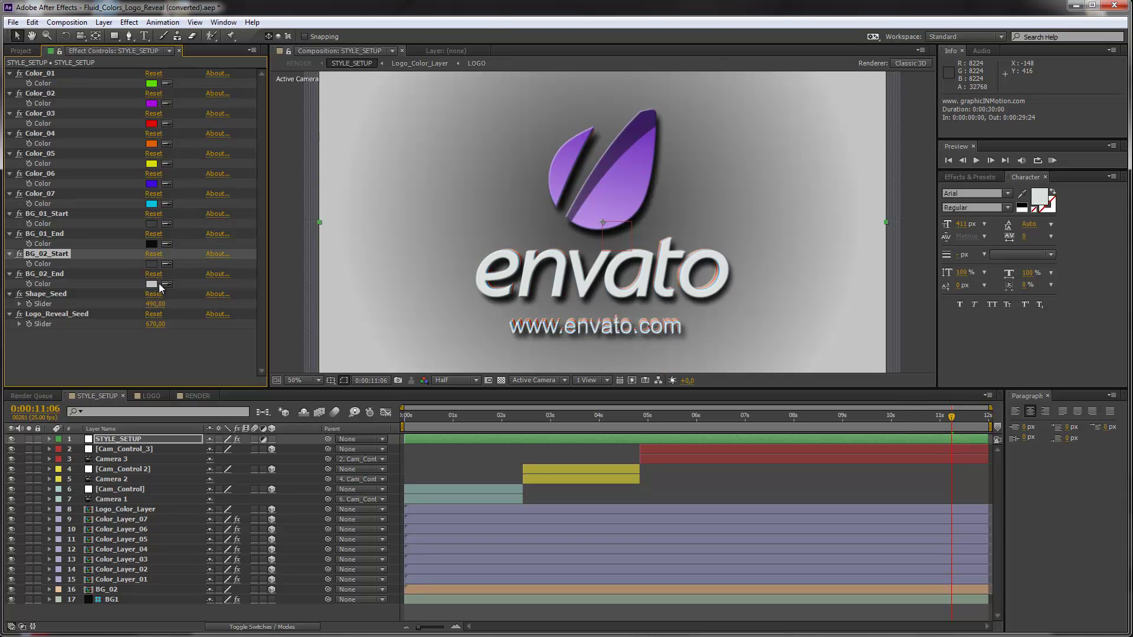
click(167, 285)
Copy BG_01_End's black into BG_02_End and preview frames from 8:16 back to 3:10
click(154, 243)
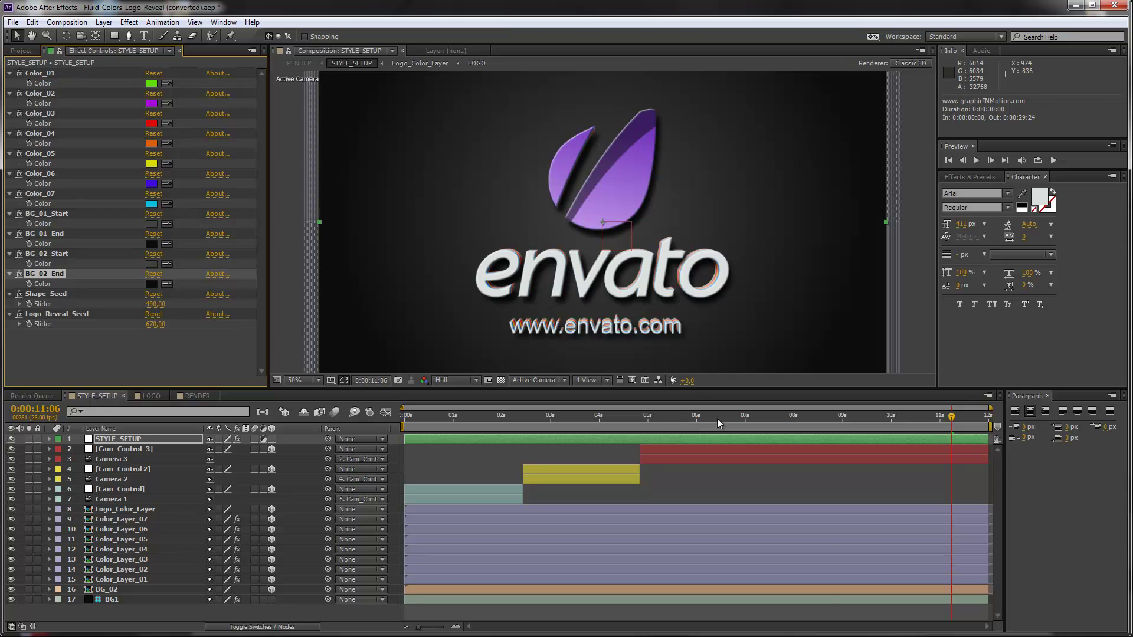
click(826, 421)
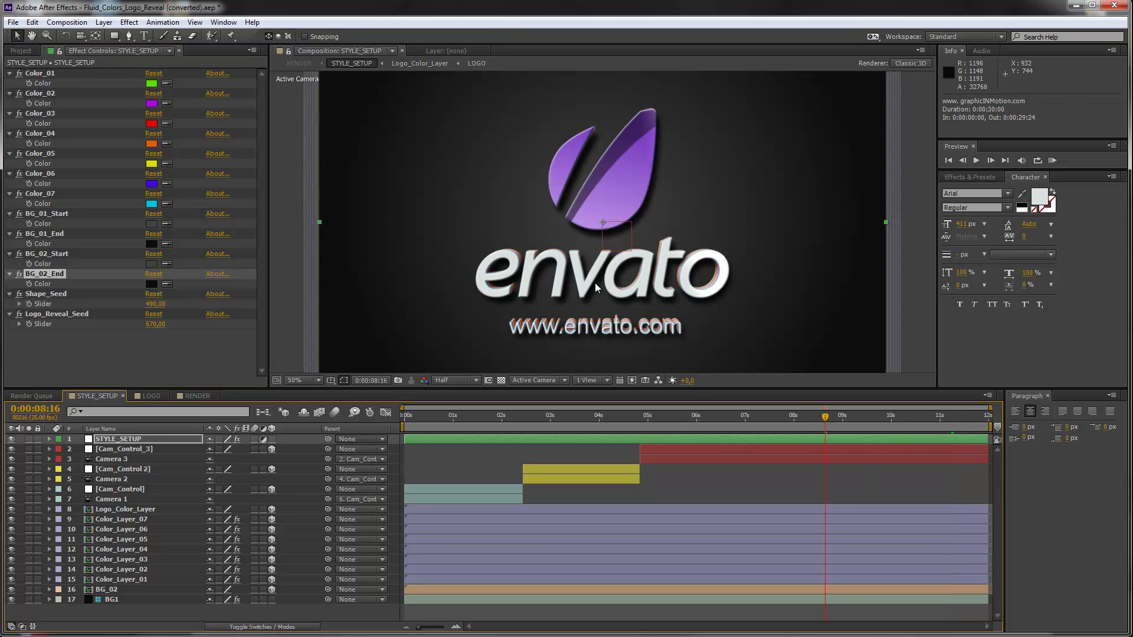
click(759, 417)
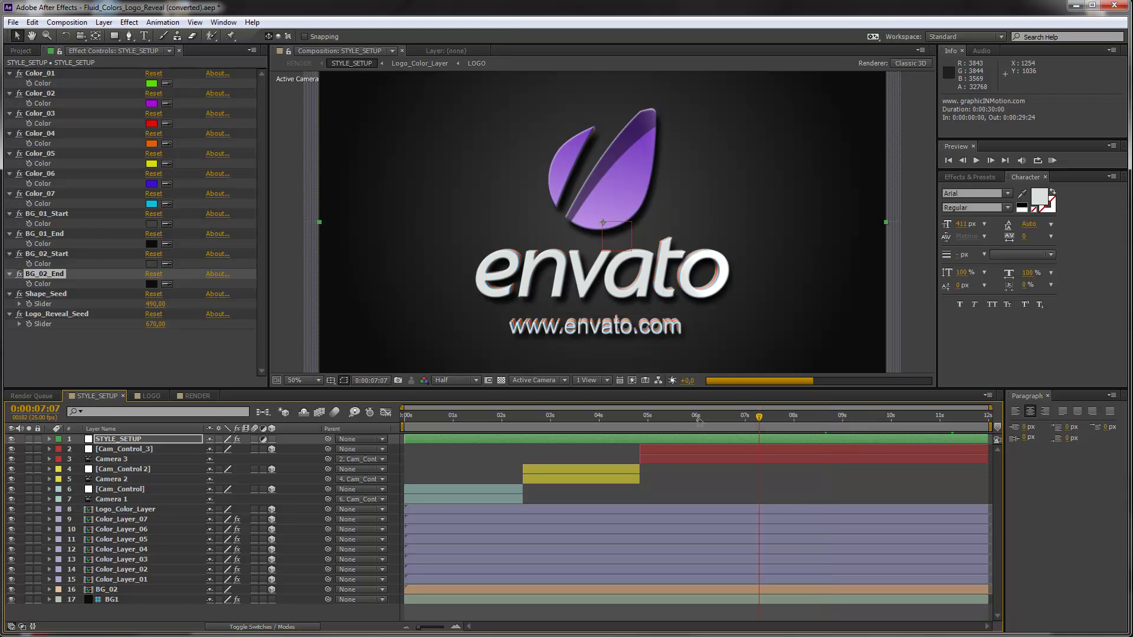
click(666, 420)
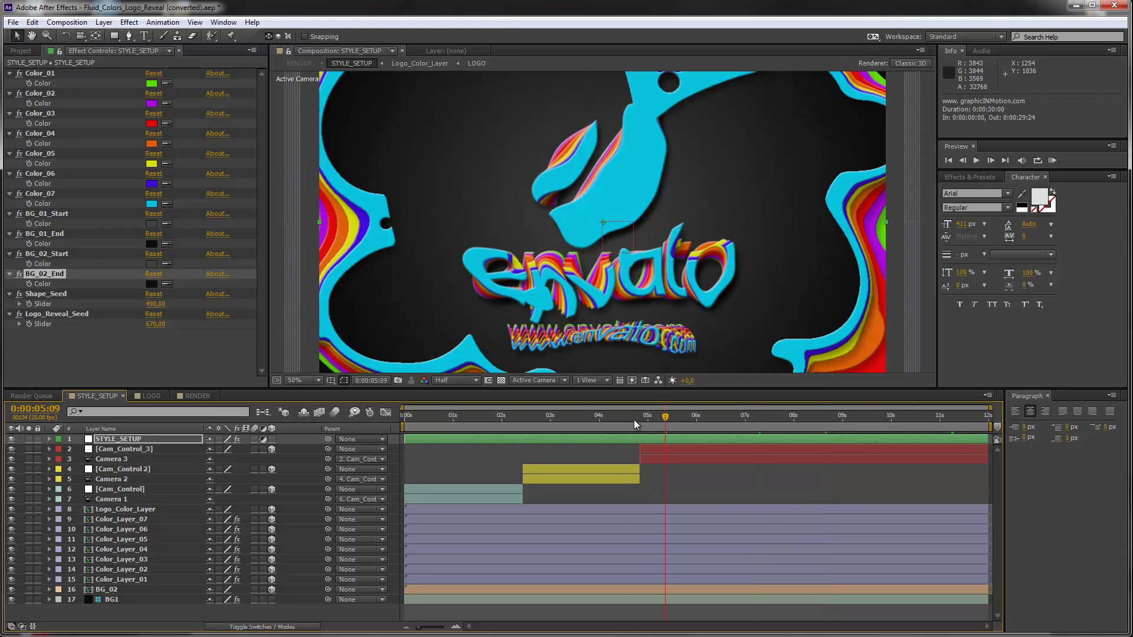
click(618, 419)
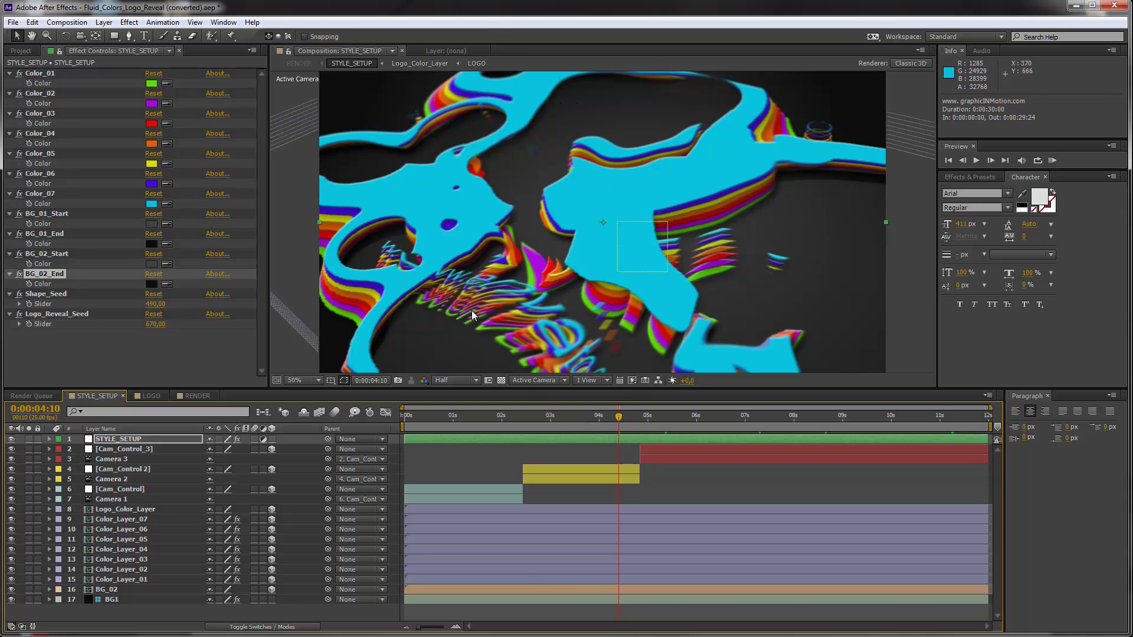
click(569, 414)
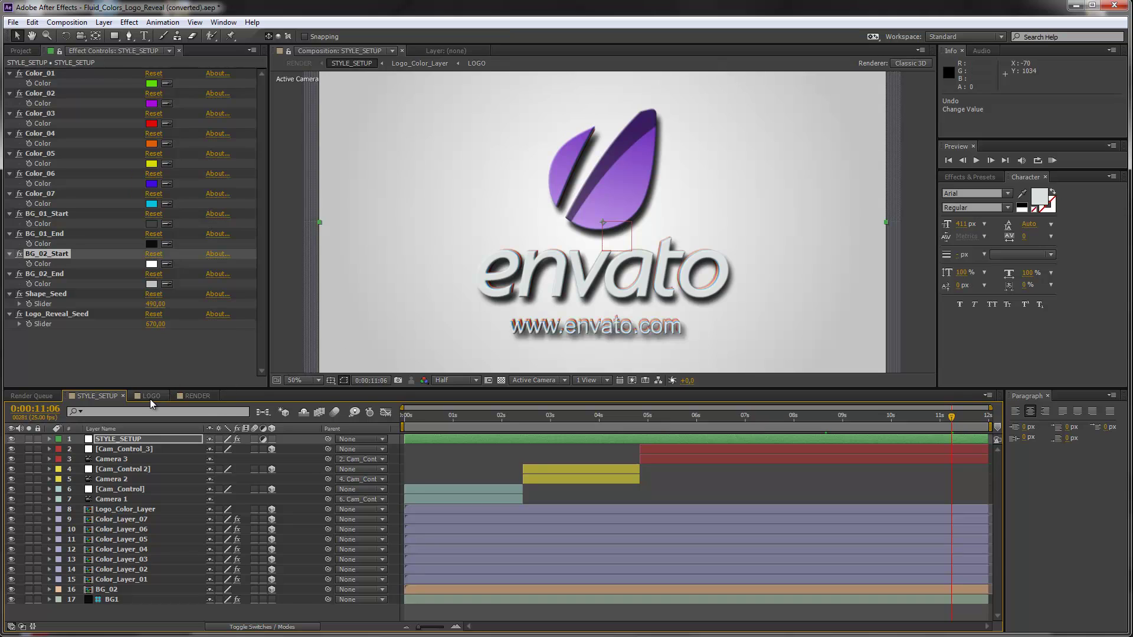
Delete the Invert effect from the Envato logo layer in the LOGO composition
click(151, 398)
click(133, 440)
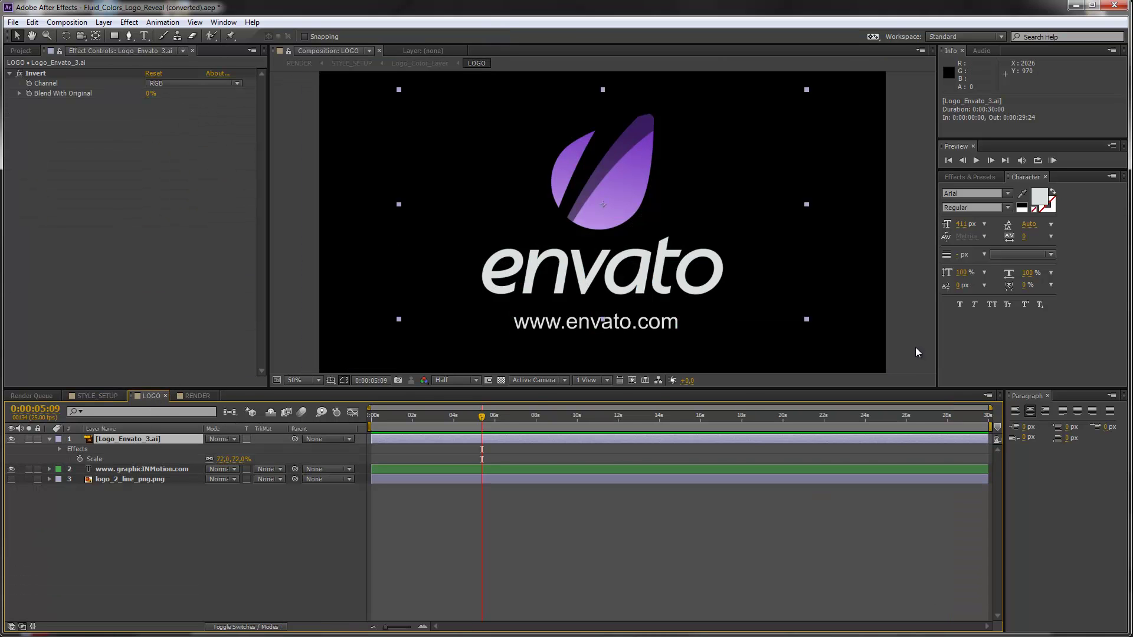
click(48, 76)
key(Delete)
click(163, 461)
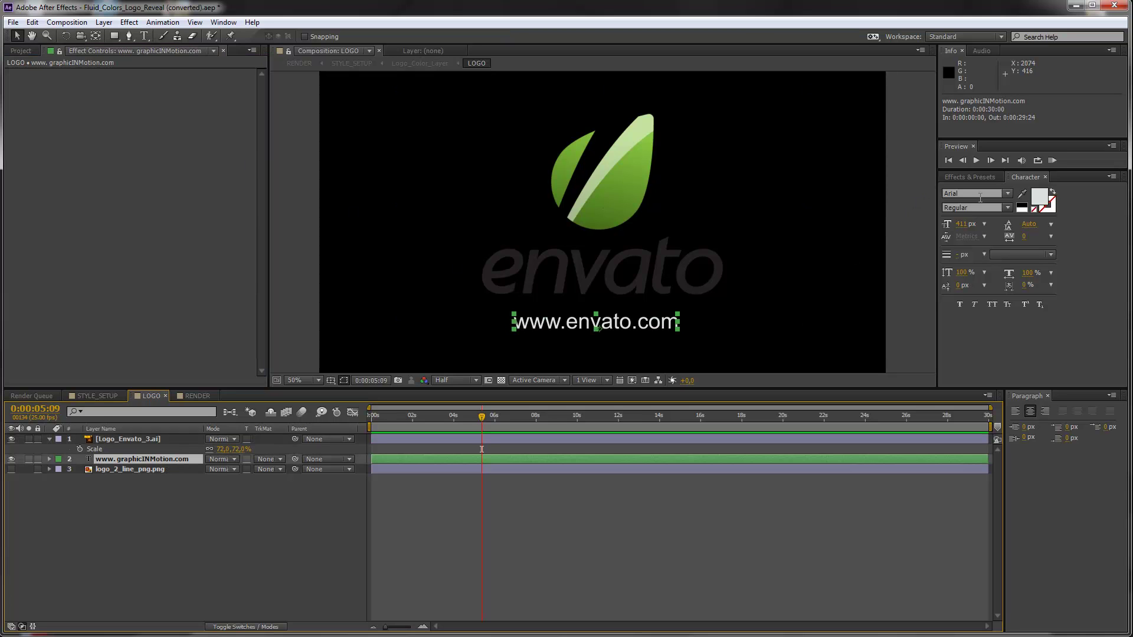
click(1022, 194)
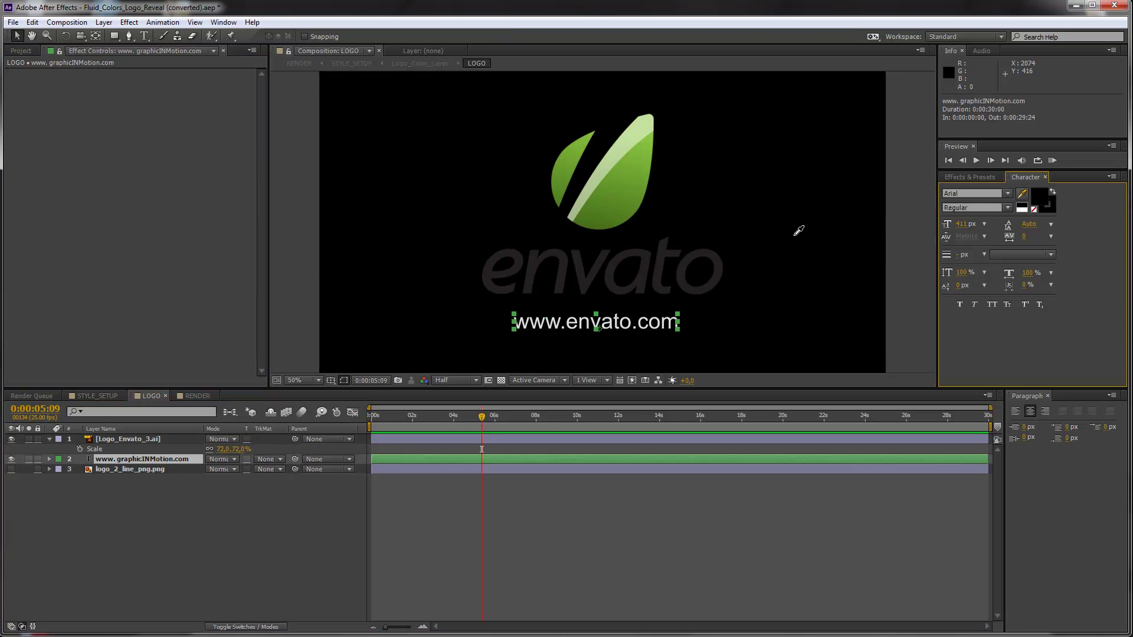
click(719, 267)
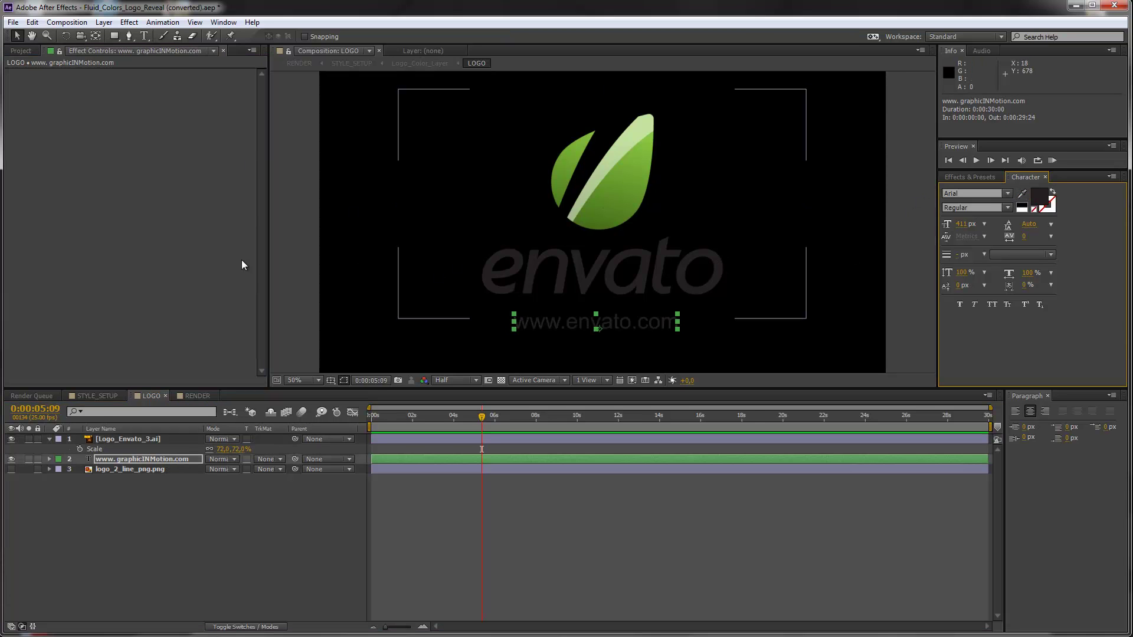
click(107, 396)
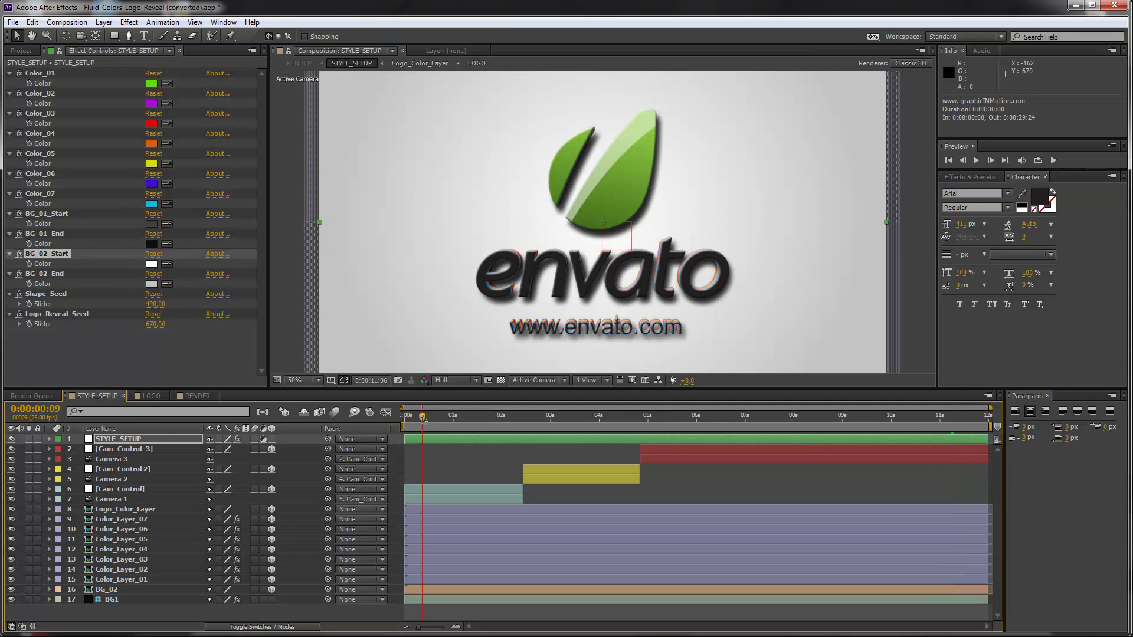
Set BG_01_Start to BG_02_Start's white and BG_01_End to BG_02_End's light grey
click(422, 416)
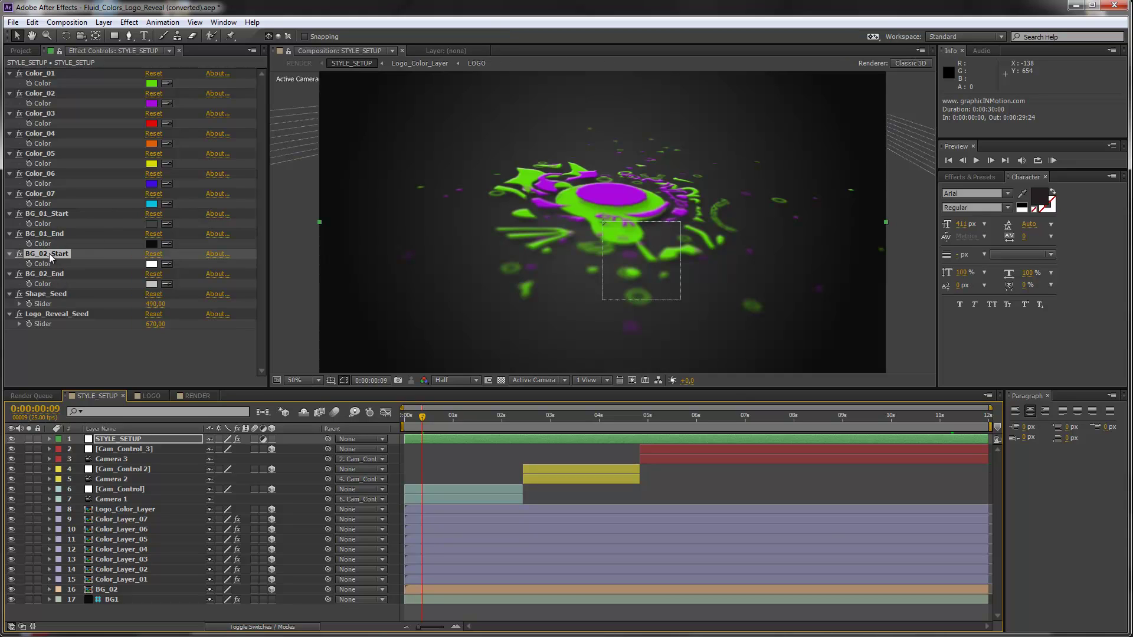
click(45, 213)
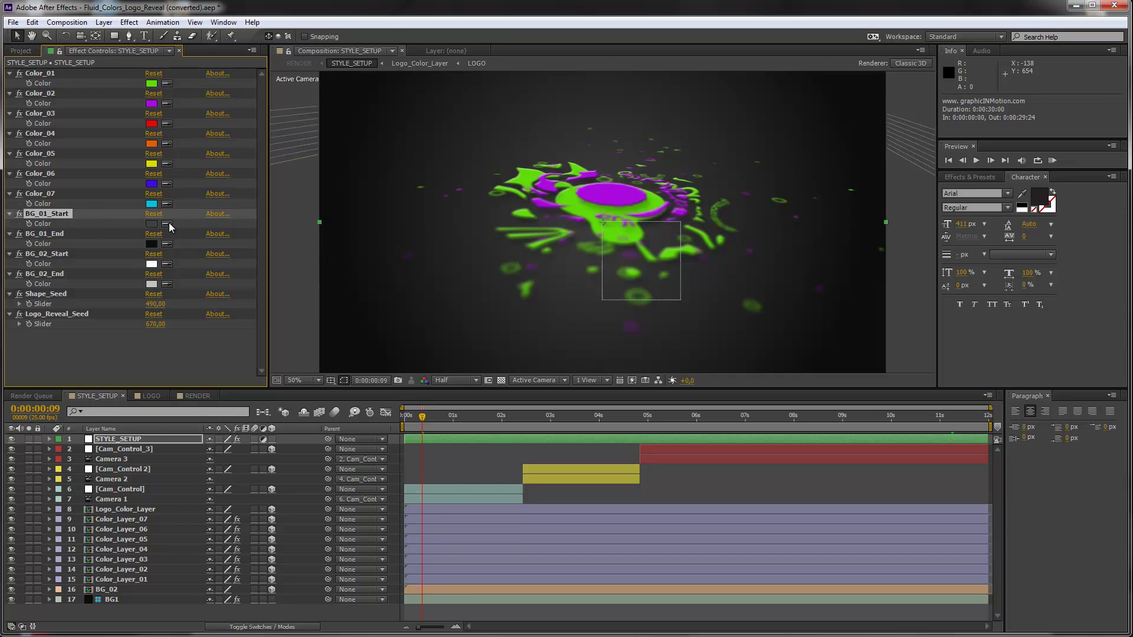
click(167, 224)
click(157, 263)
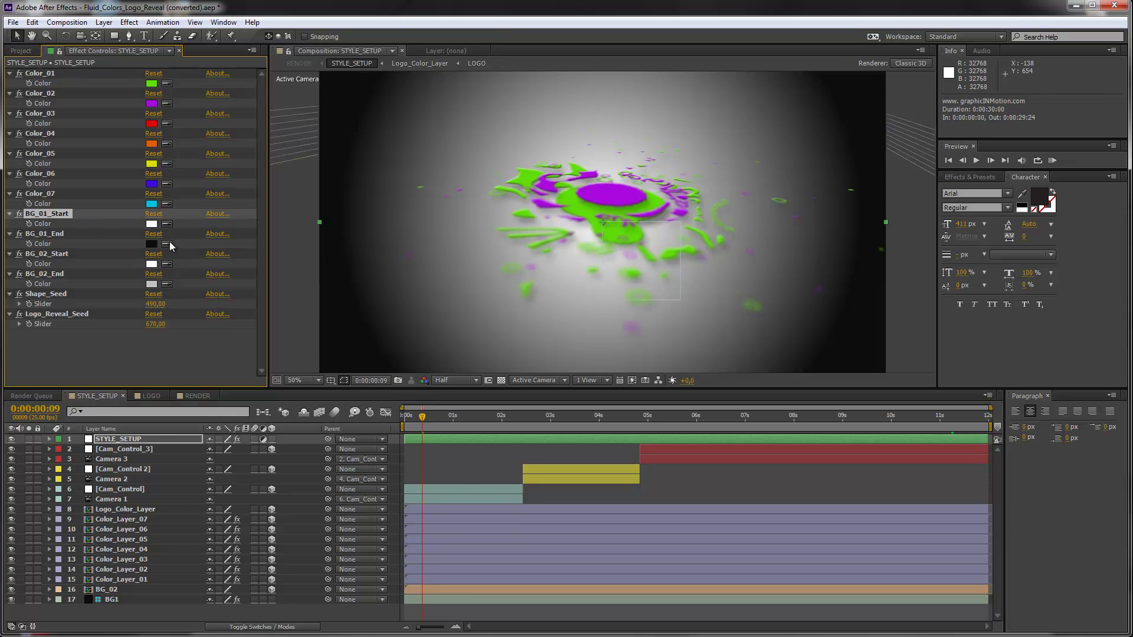
click(169, 242)
click(155, 285)
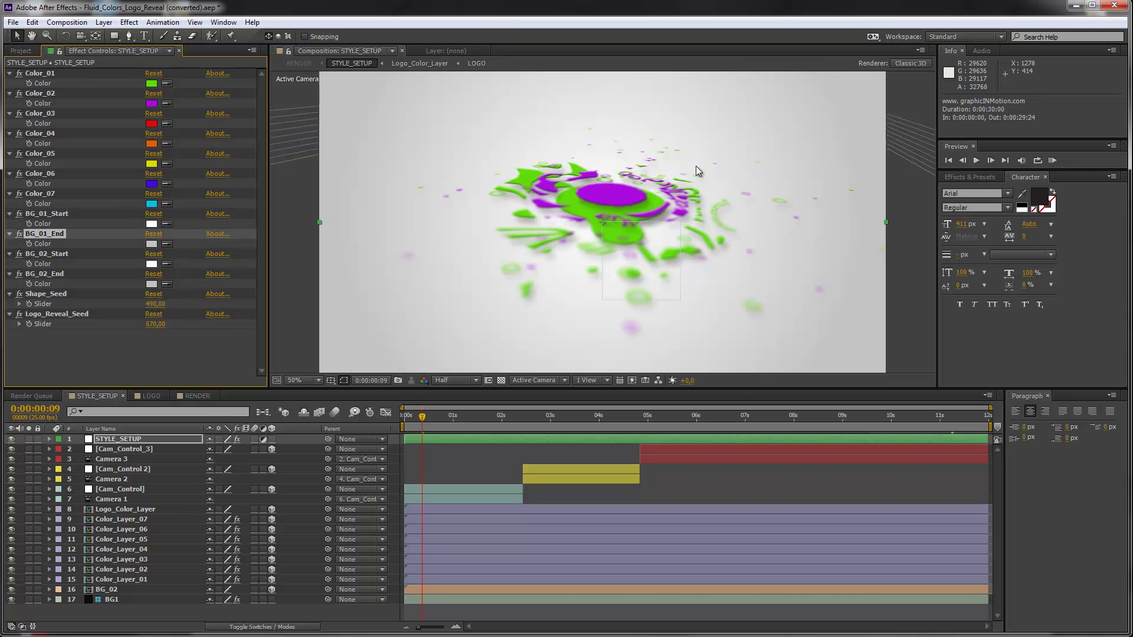
Preview the brighter animation from one to nine seconds, ending at 3:19
click(458, 415)
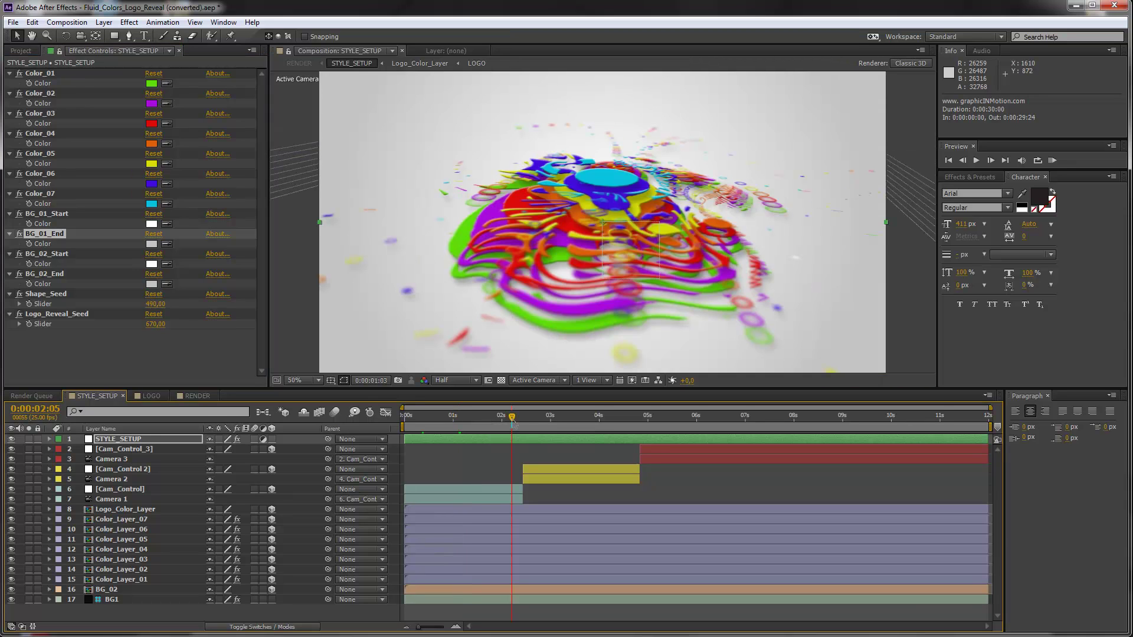
click(513, 424)
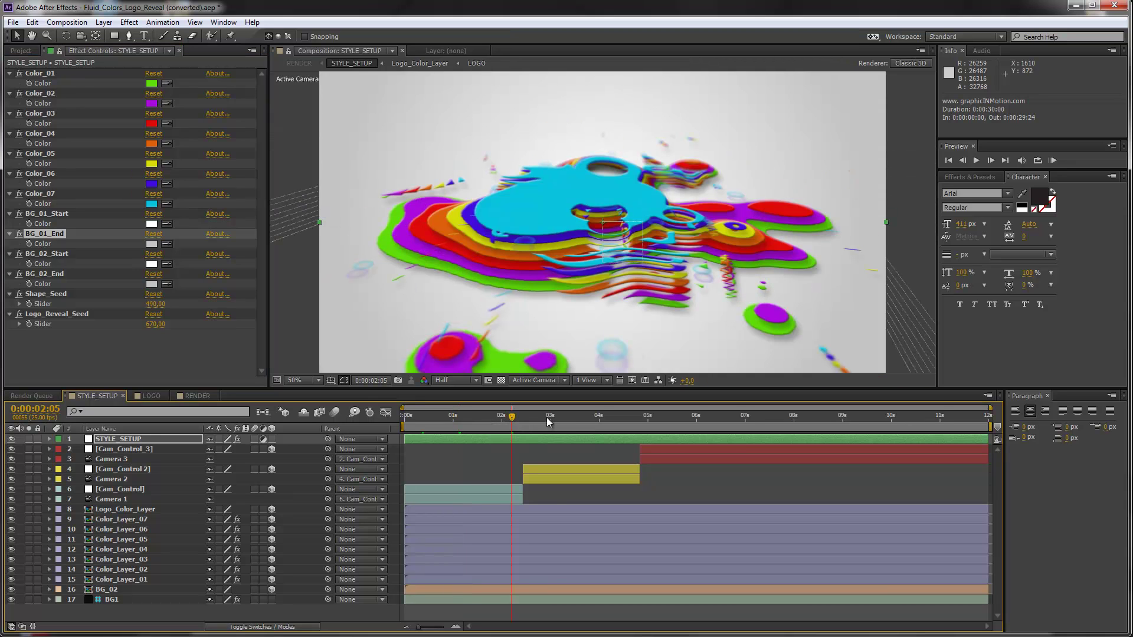
click(550, 416)
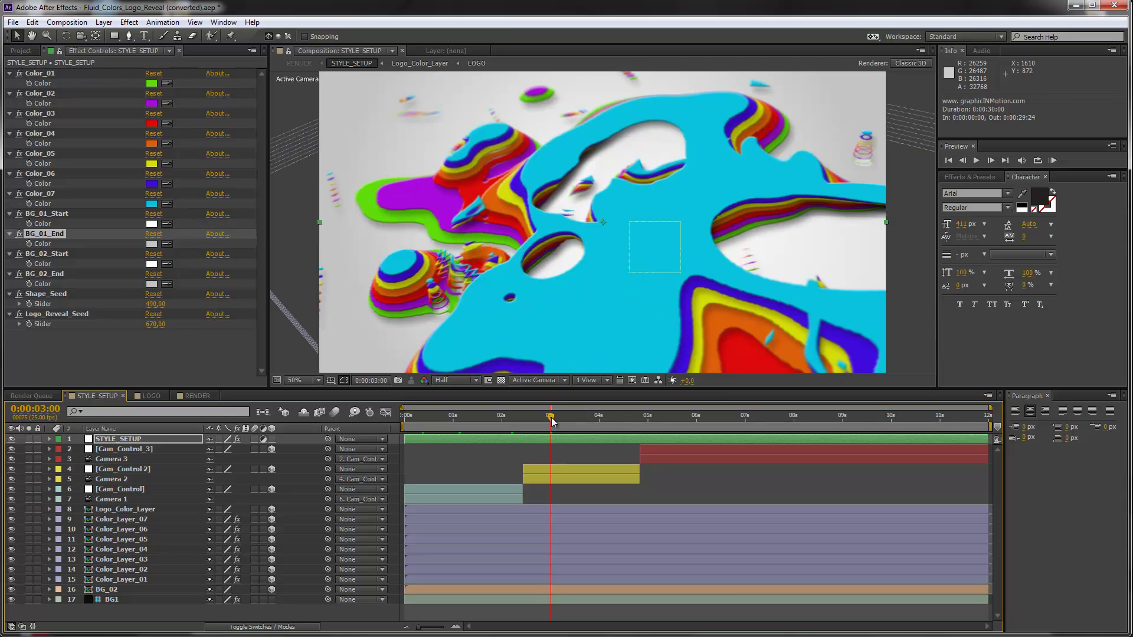
click(607, 418)
click(742, 418)
click(858, 418)
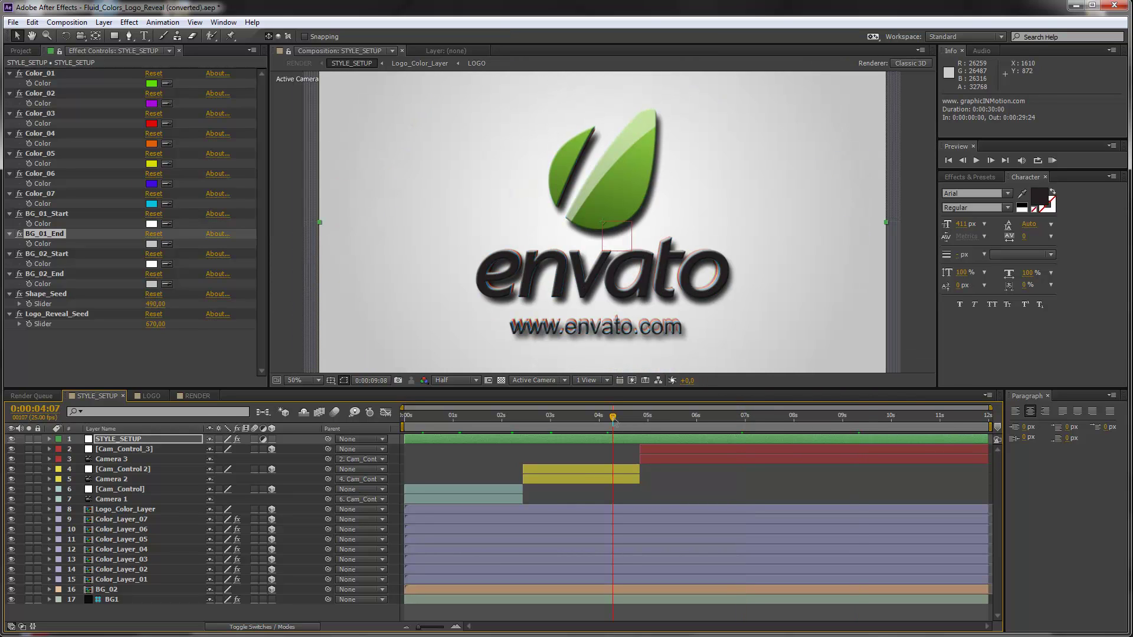
click(613, 418)
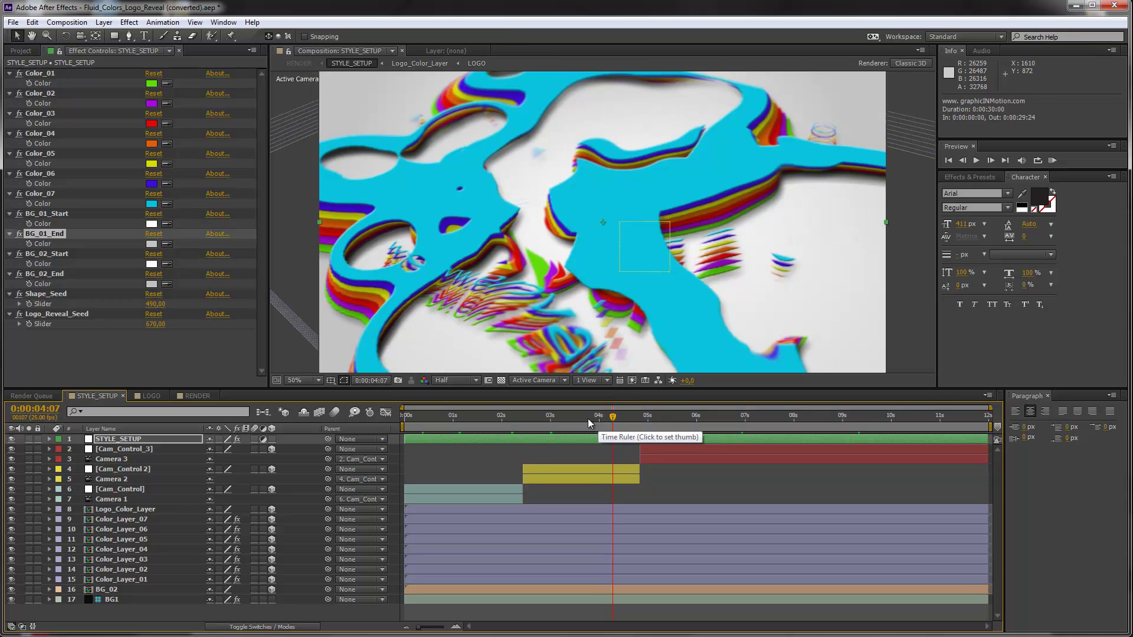
click(587, 418)
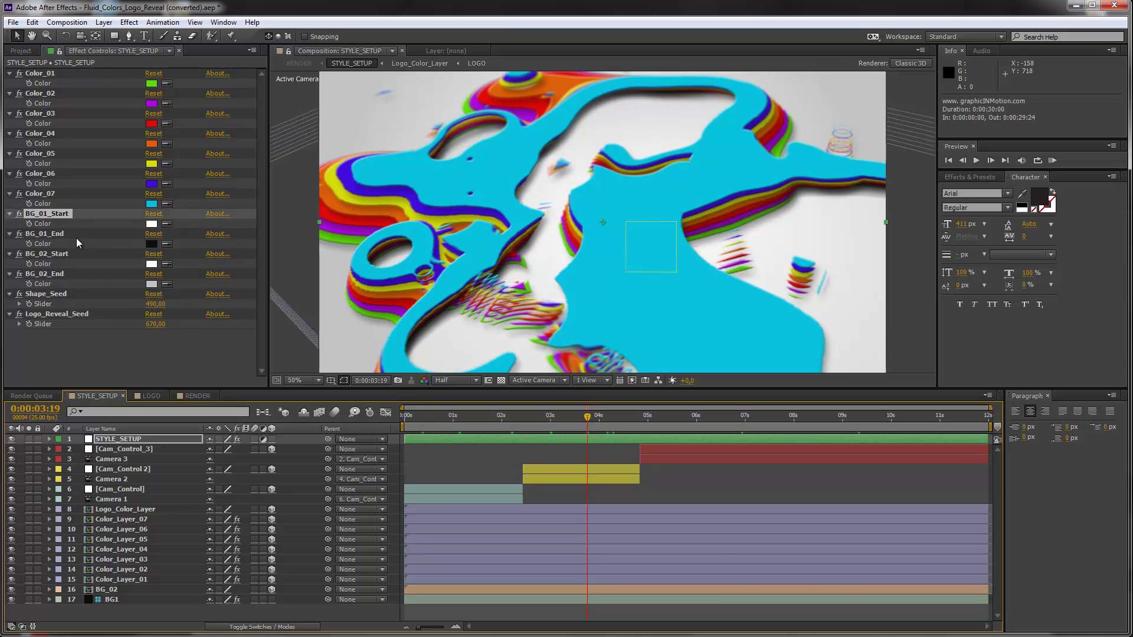
Undo the background colour change, move to 0:00:02:22, and select Shape_Seed
key(ctrl+z)
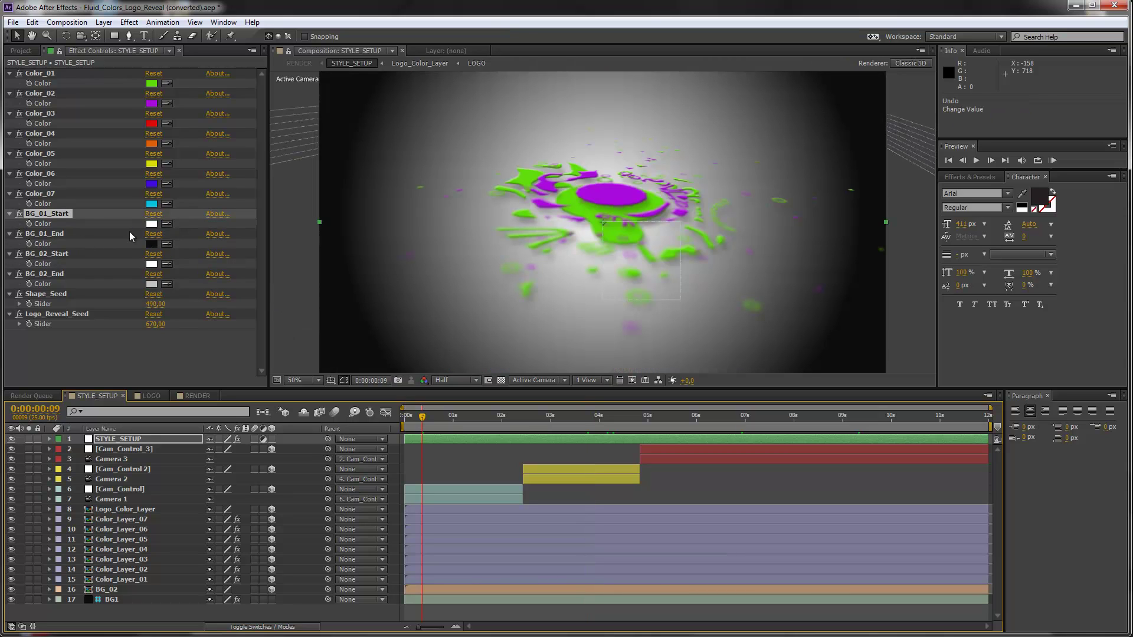
key(ctrl+z)
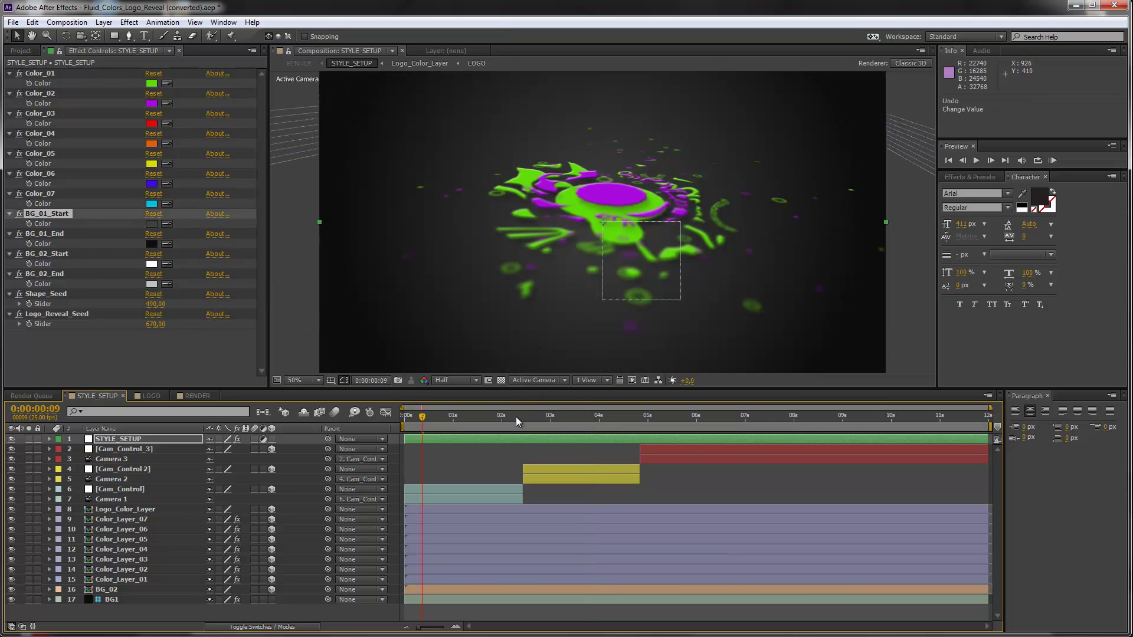
drag(516, 417, 545, 416)
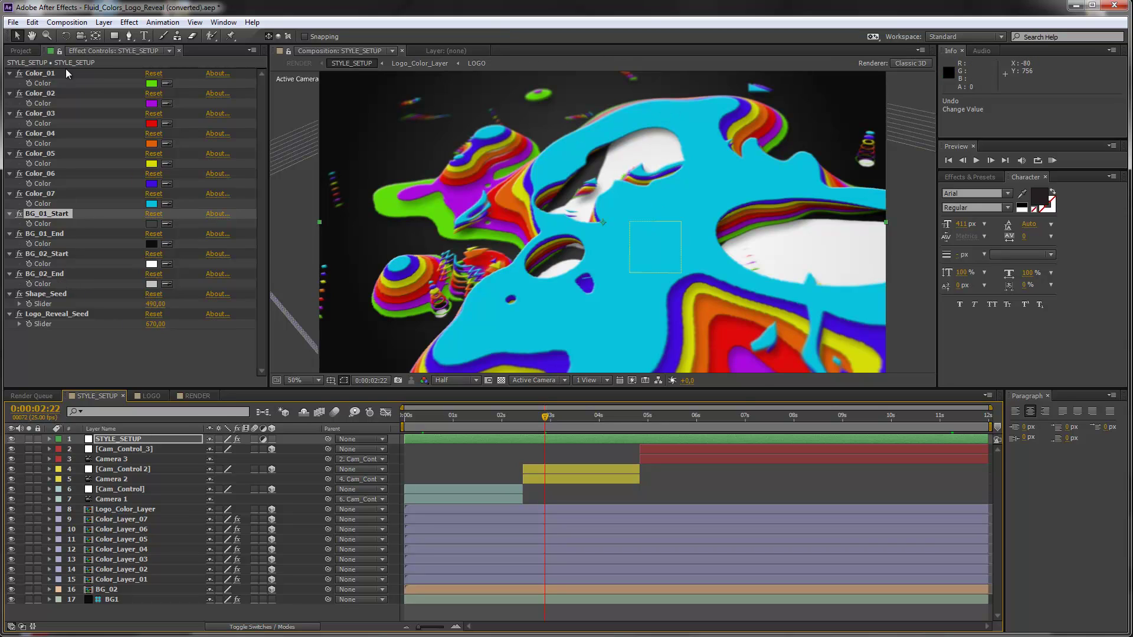
click(45, 294)
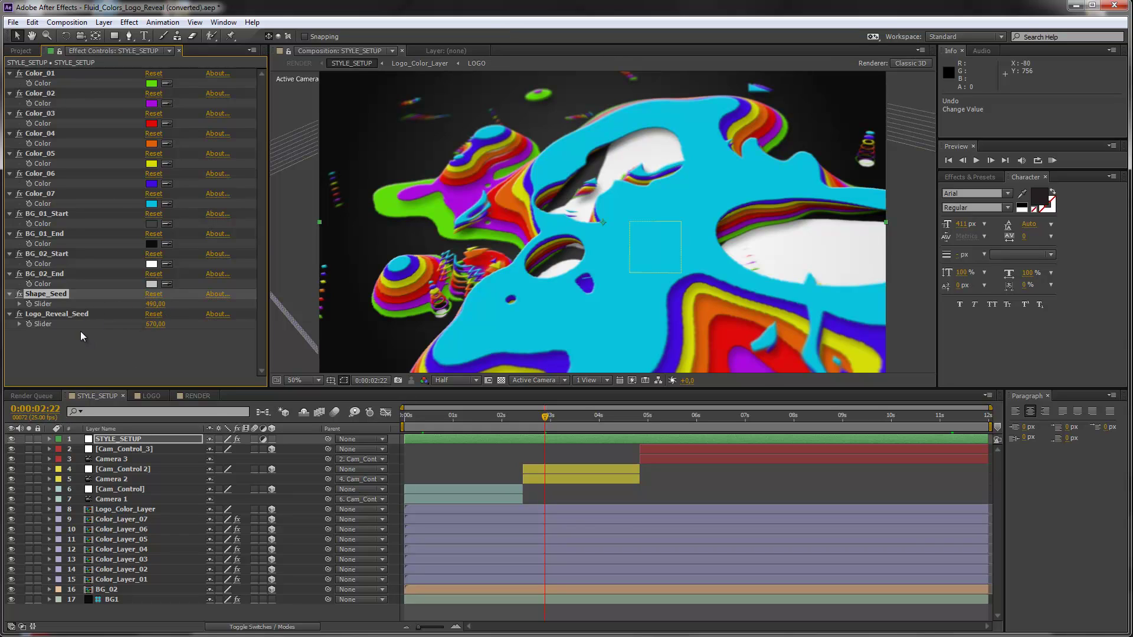
Try Shape_Seed values 320, 1 and 9999, settling on 450
click(154, 304)
text(320)
key(Return)
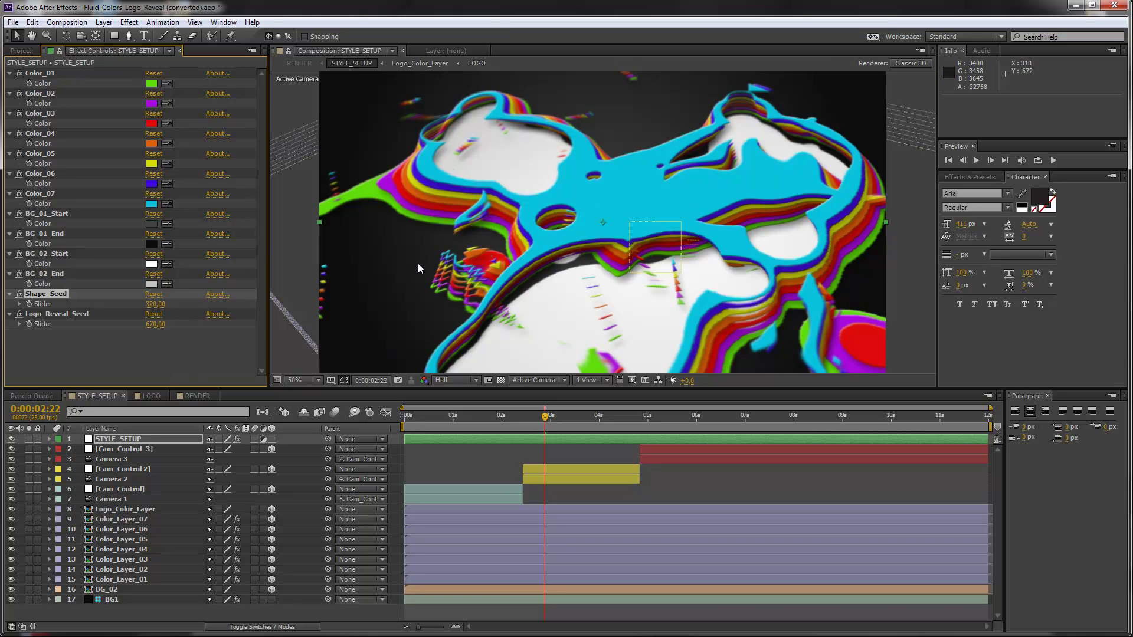
click(155, 304)
key(Return)
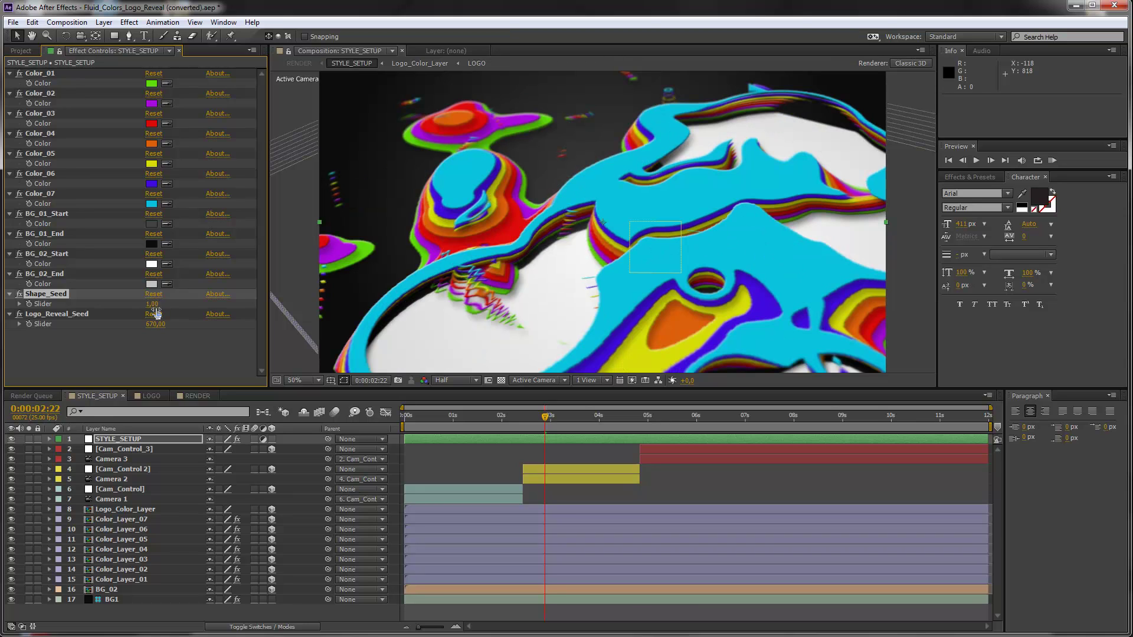
click(153, 304)
text(9999)
key(Return)
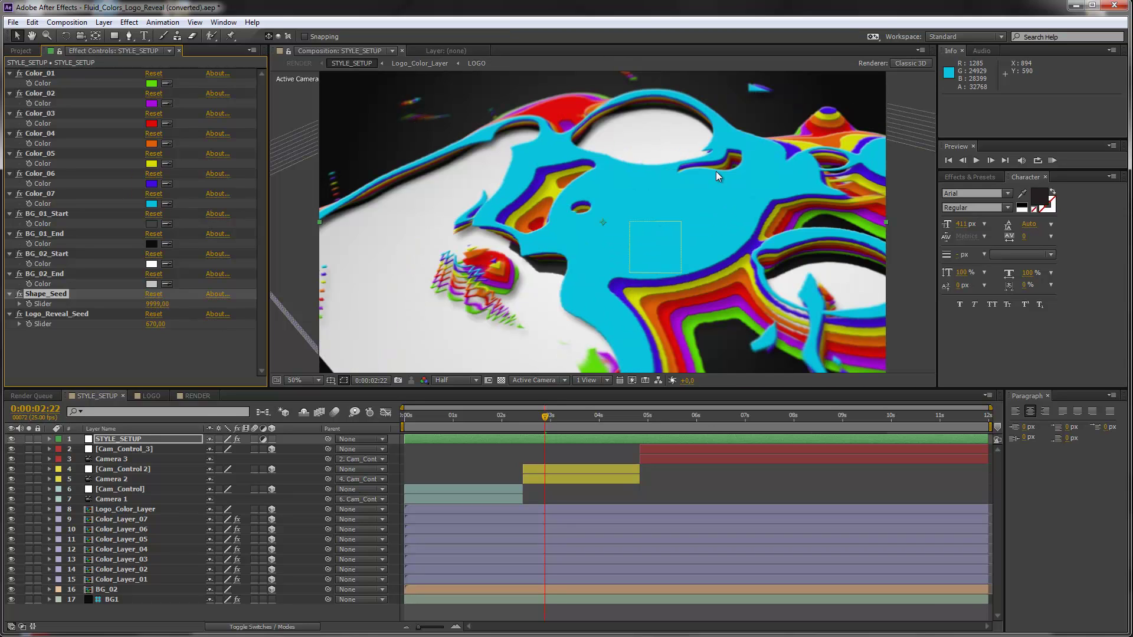
click(154, 304)
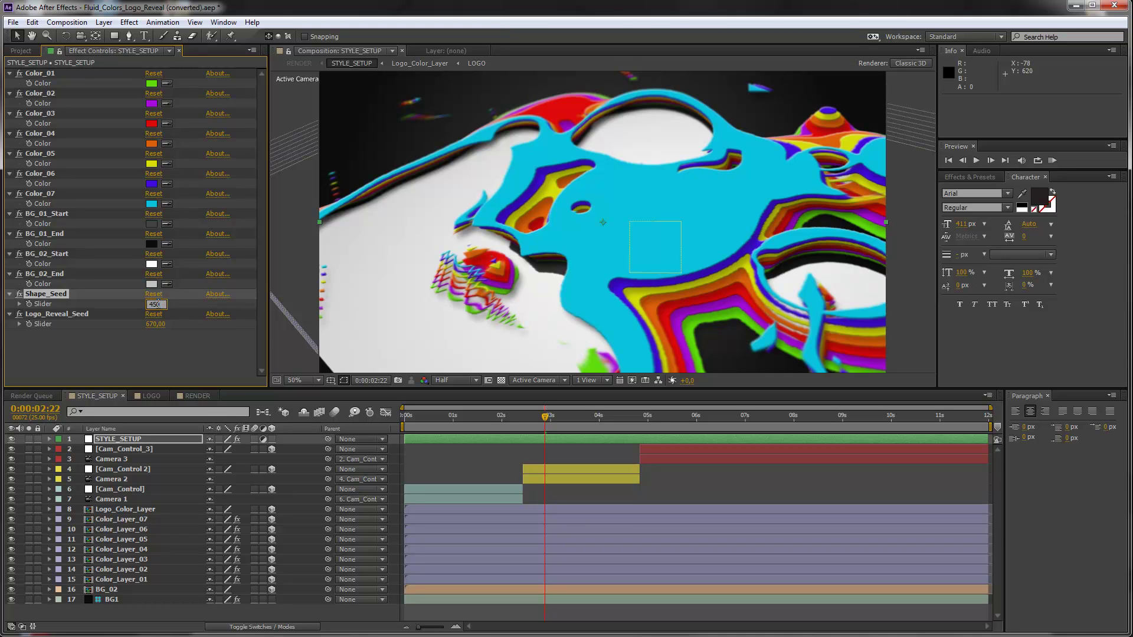
key(Return)
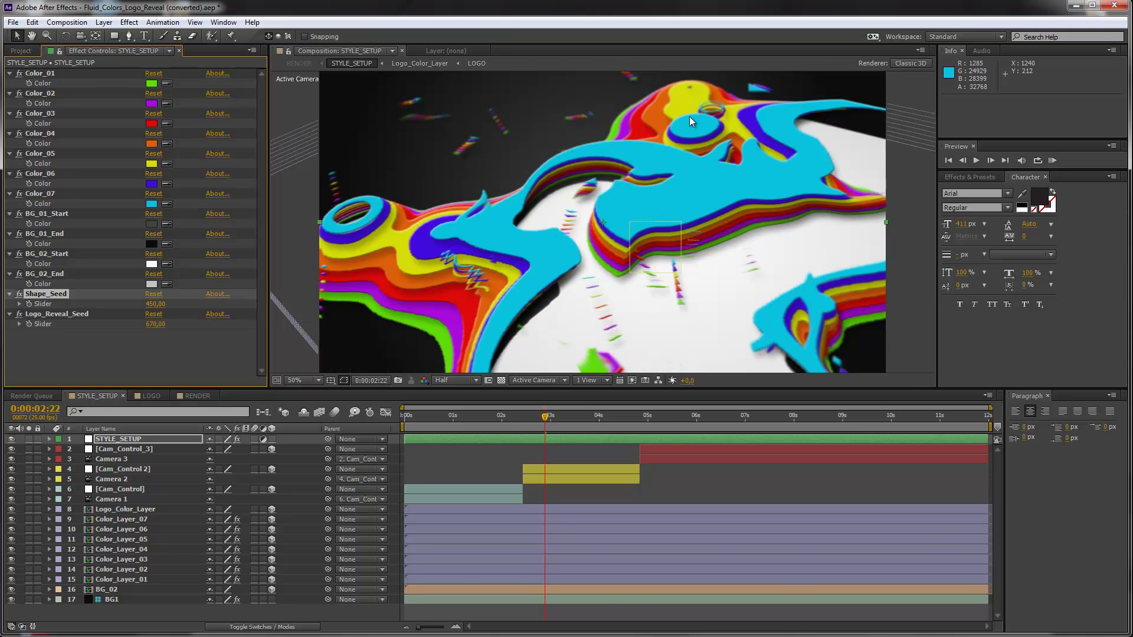
Preview the new fluid shape at 3:13, 4:07 and 1:09
click(576, 416)
click(613, 418)
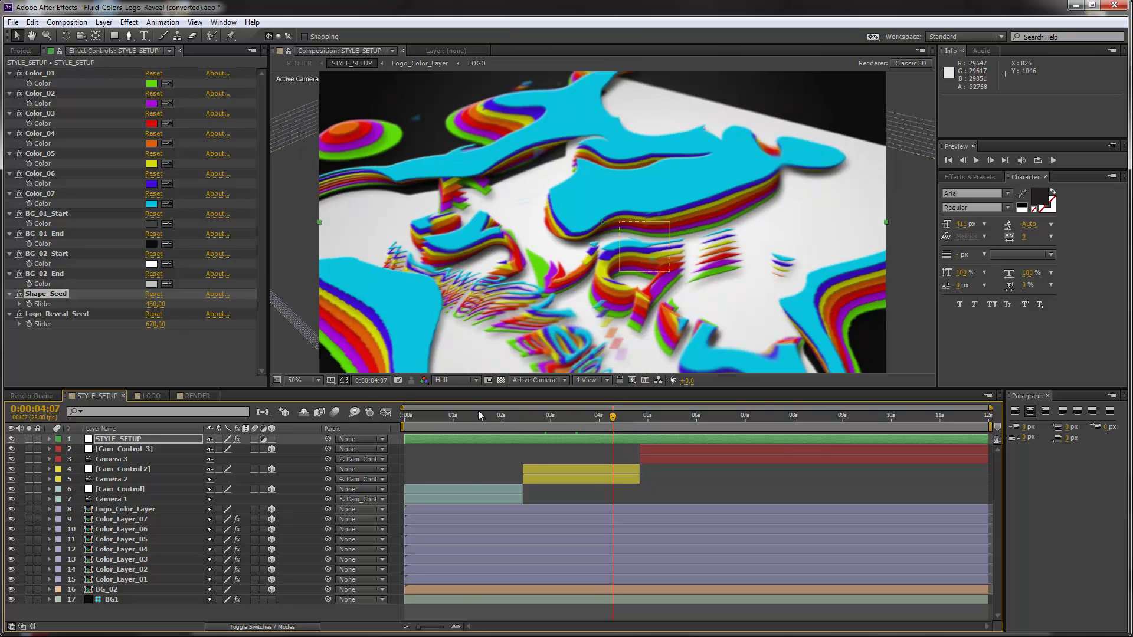
click(471, 416)
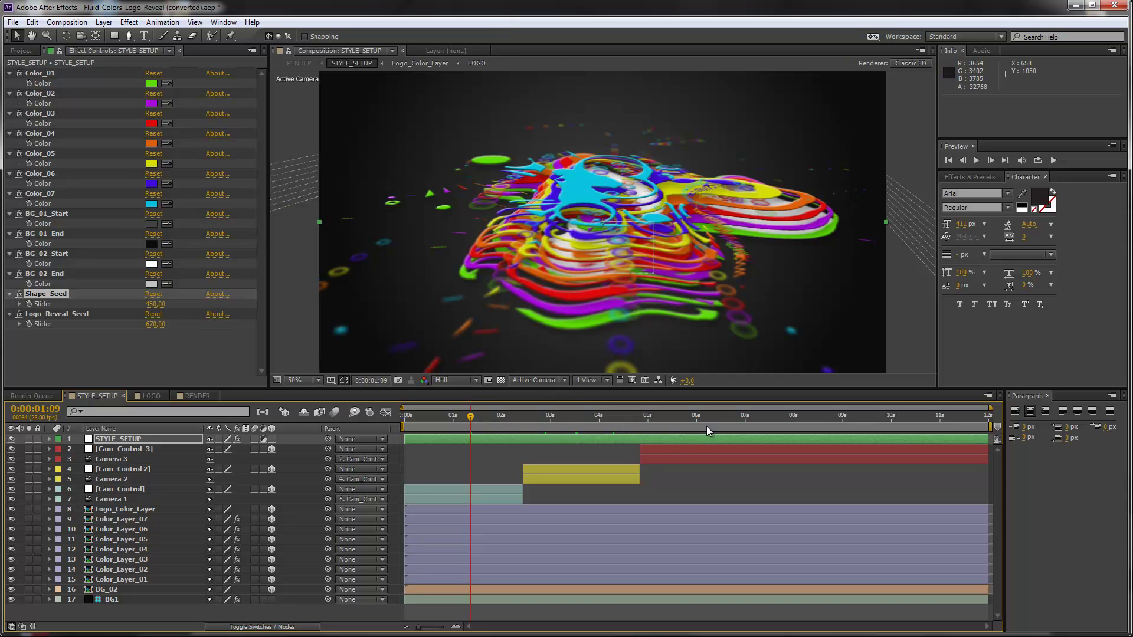
Inspect the logo reveal around 7:05–7:20, then set Logo_Reveal_Seed to 320
click(754, 416)
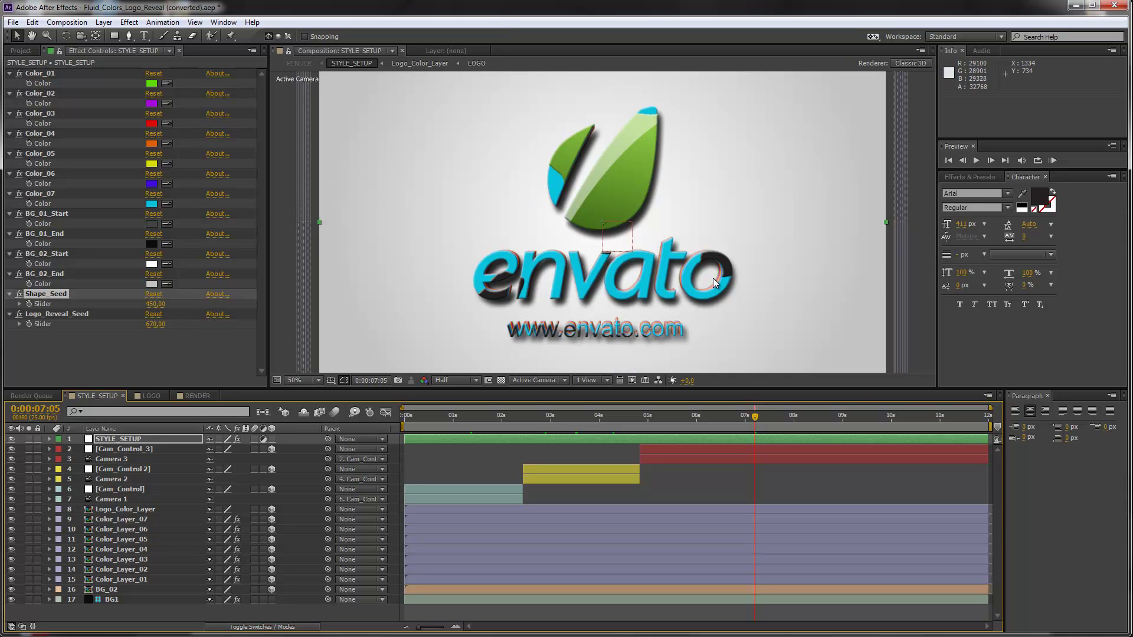
click(767, 419)
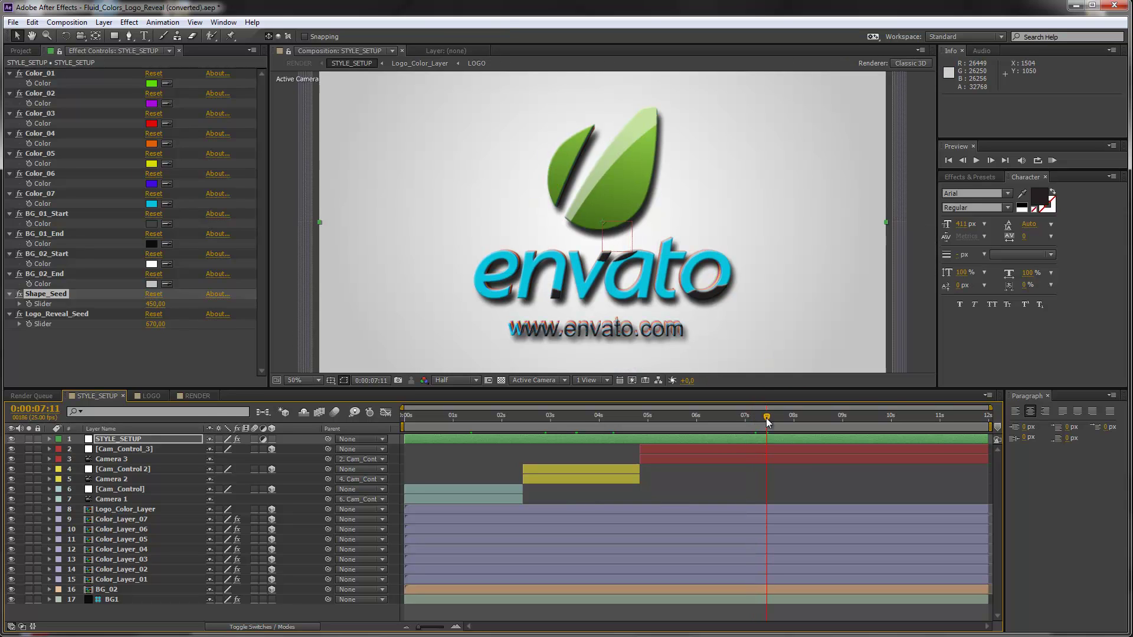
click(785, 416)
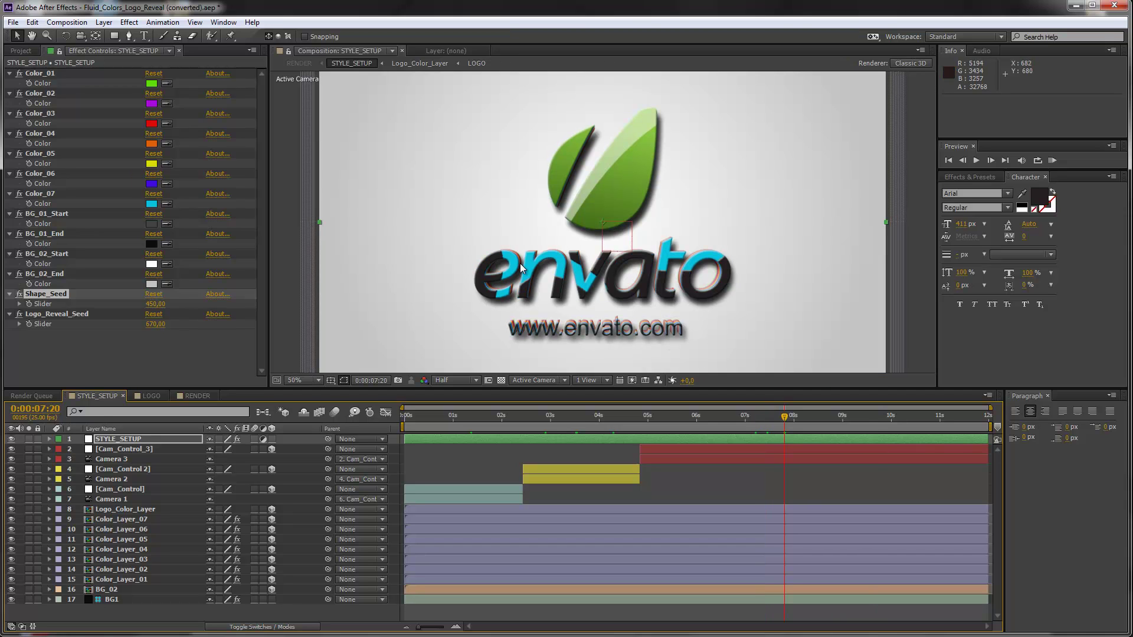
click(62, 328)
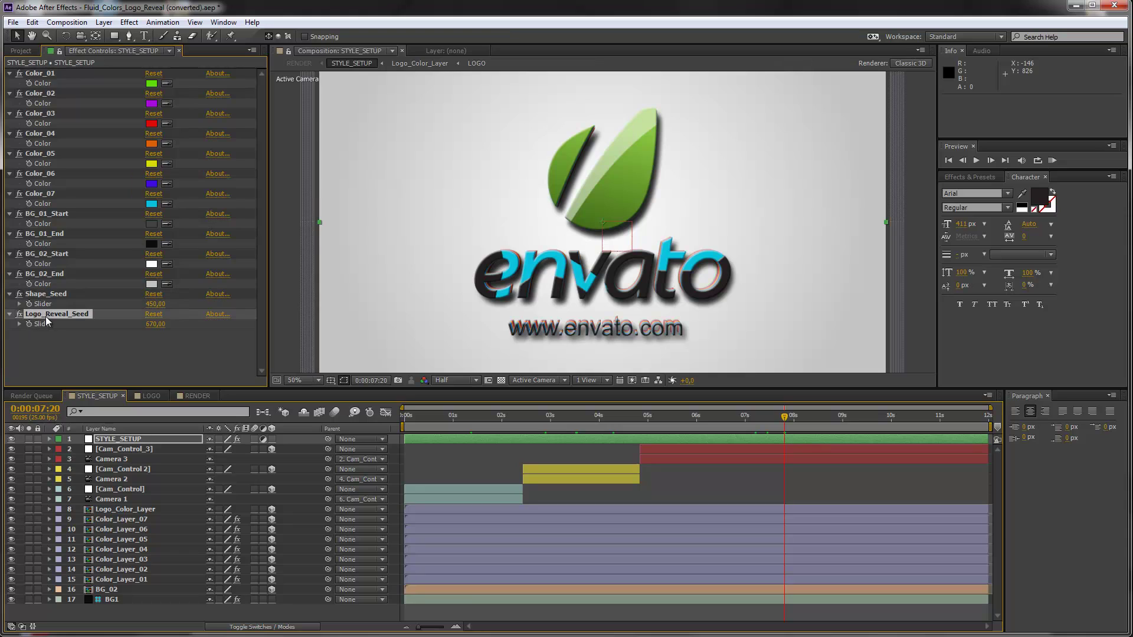
click(155, 325)
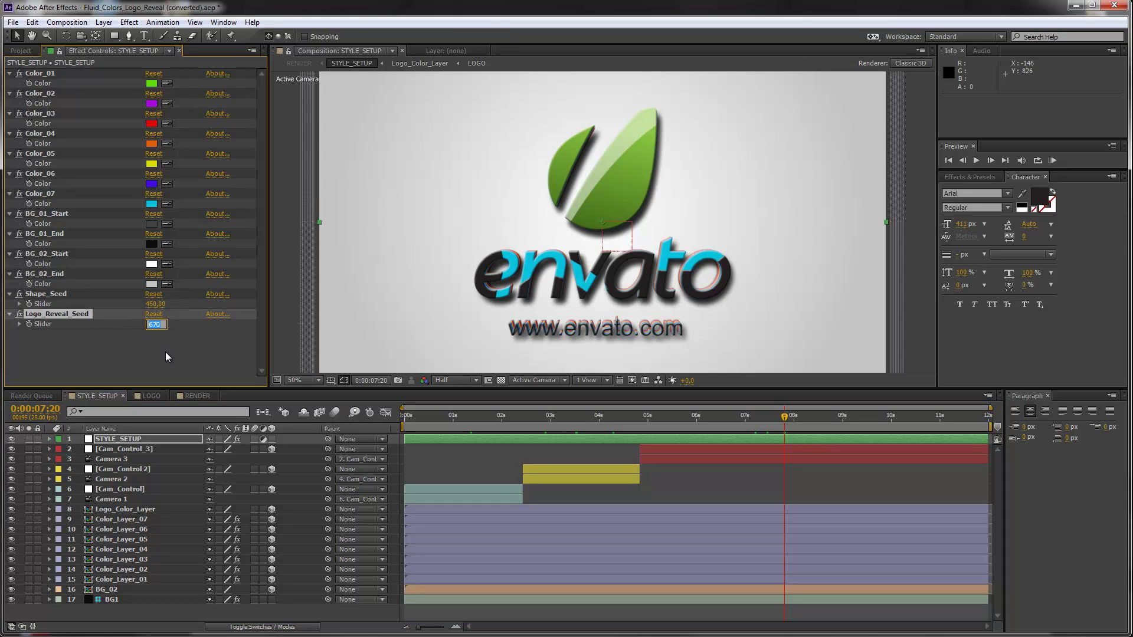
text(320)
key(Return)
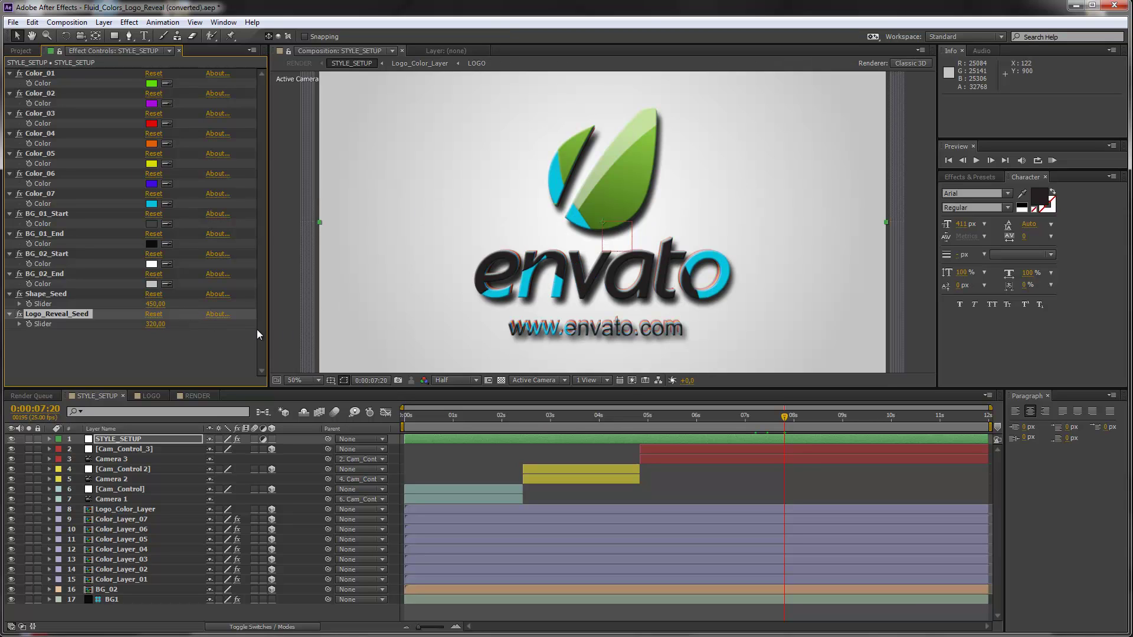
Preview the new logo reveal at 8:17, 8:00 and 7:06
click(828, 417)
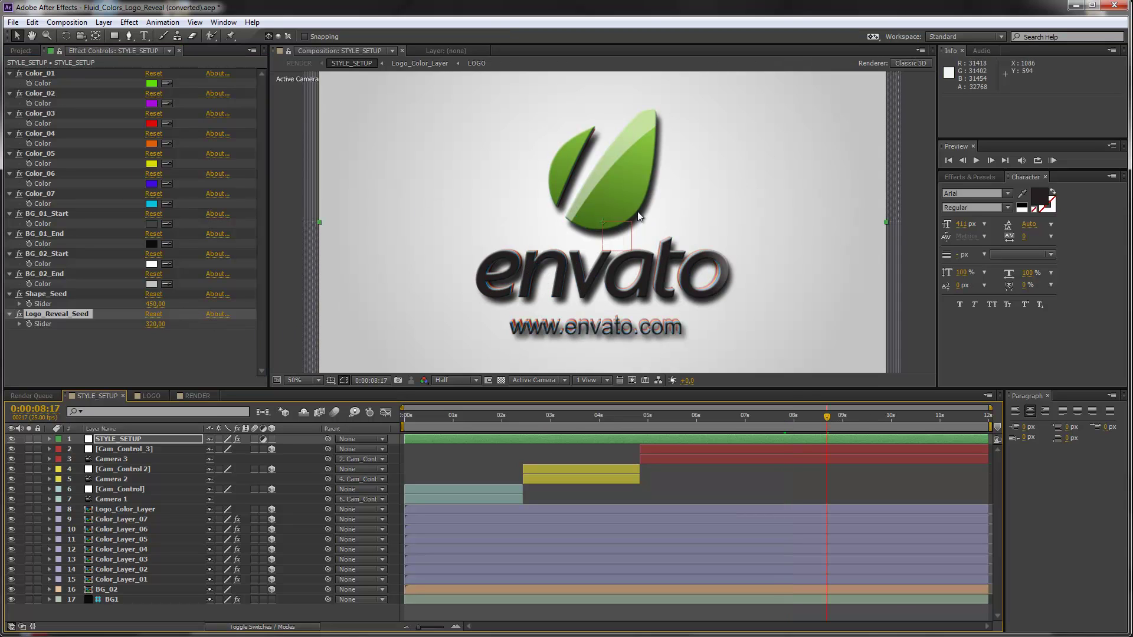
click(795, 422)
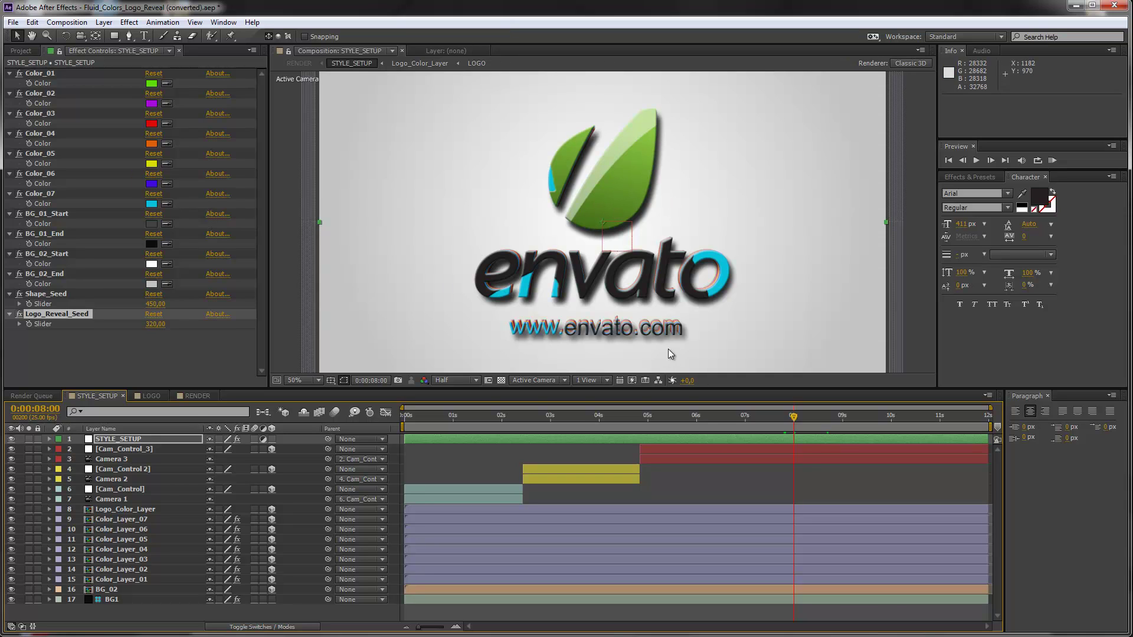
click(756, 416)
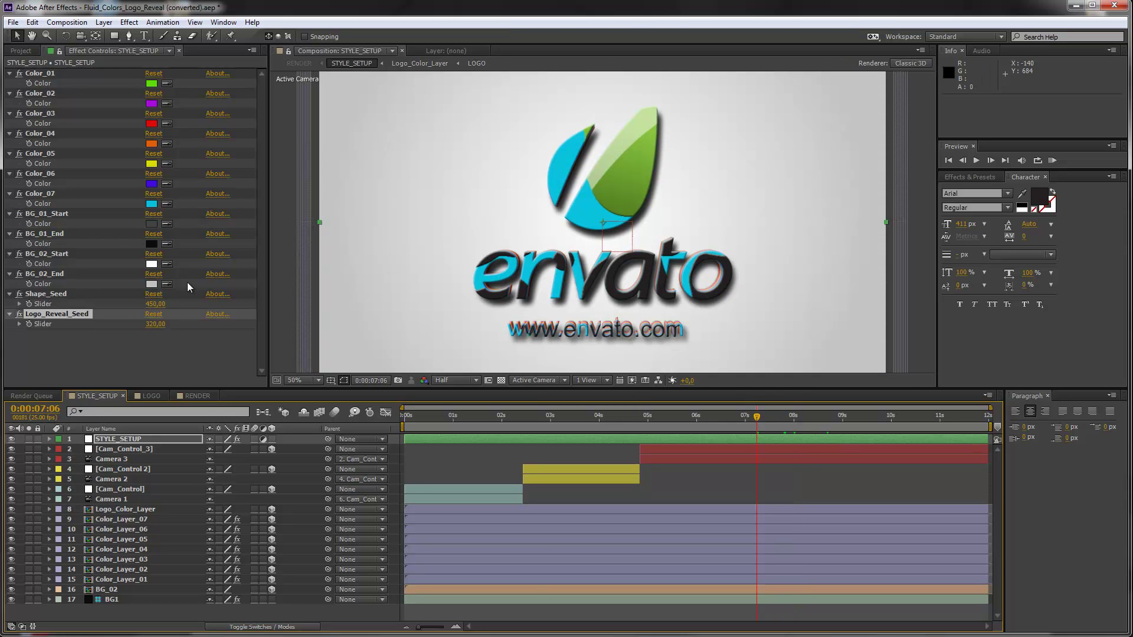
Restore Logo_Reveal_Seed to 670 and Shape_Seed to 490, previewing frames 3:11 and 3:17
drag(153, 327, 199, 362)
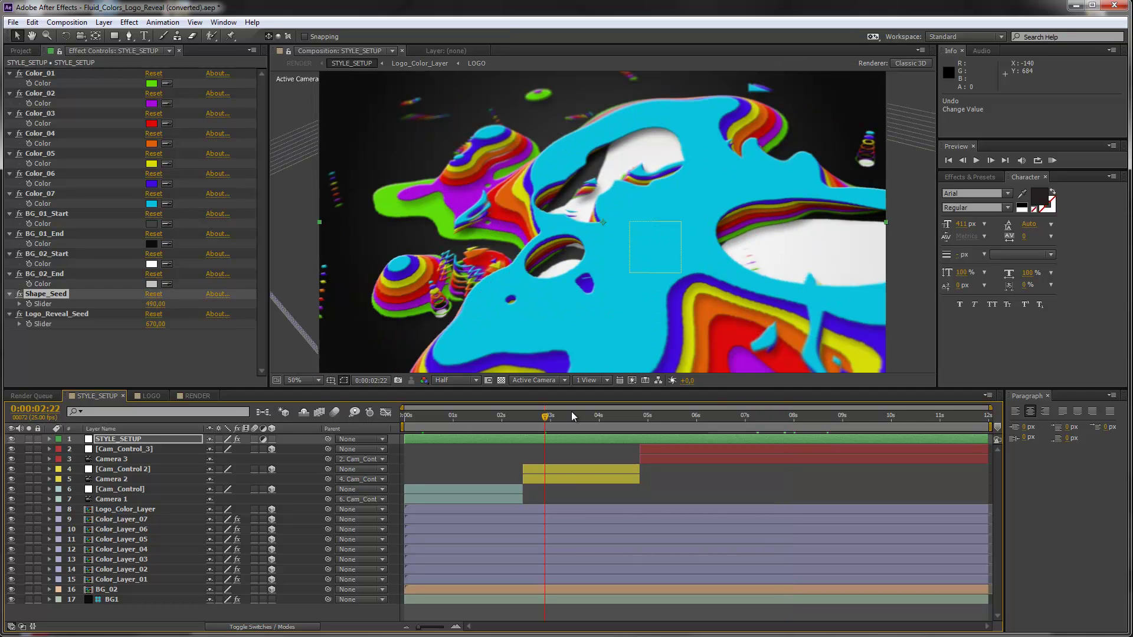
click(573, 418)
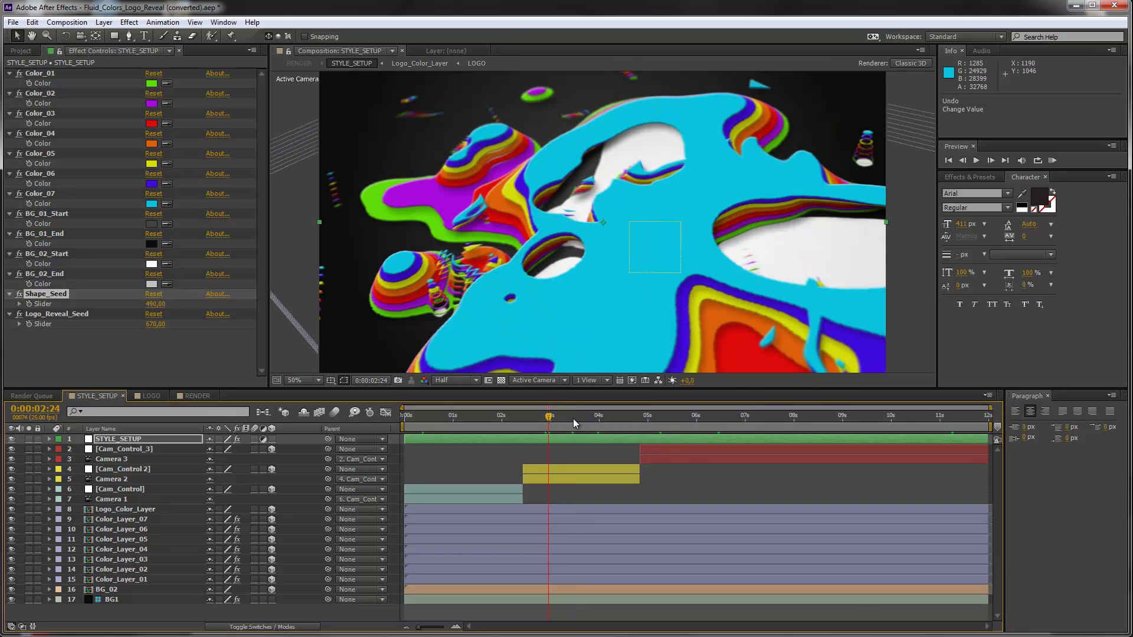
click(584, 418)
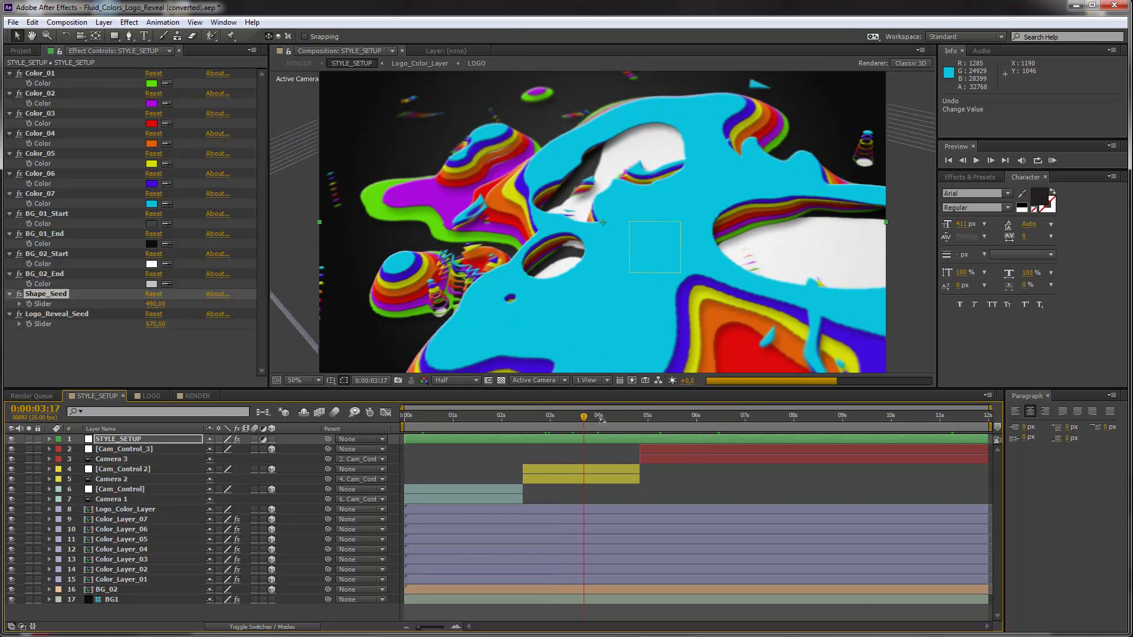